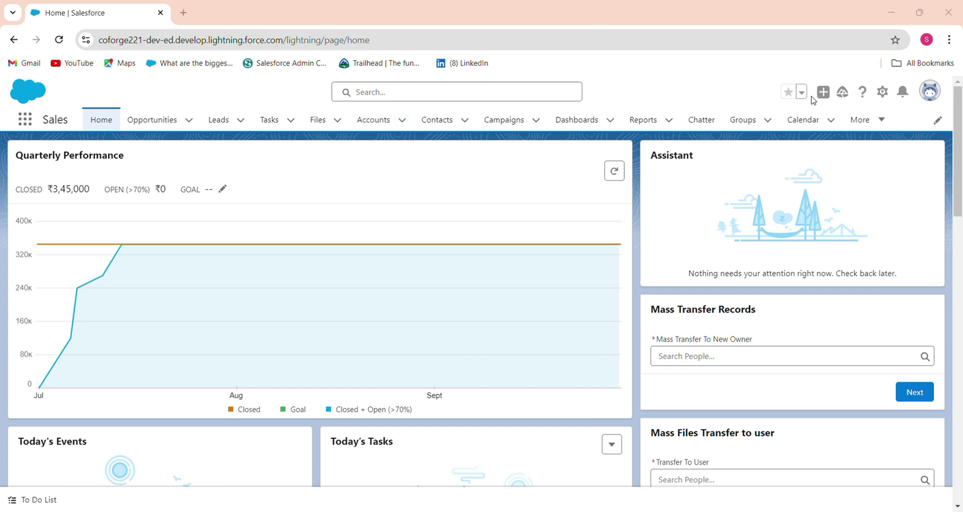
# - Open Salesforce Setup from the gear menu and filter Quick Find to 'flow'
pyautogui.click(882, 92)
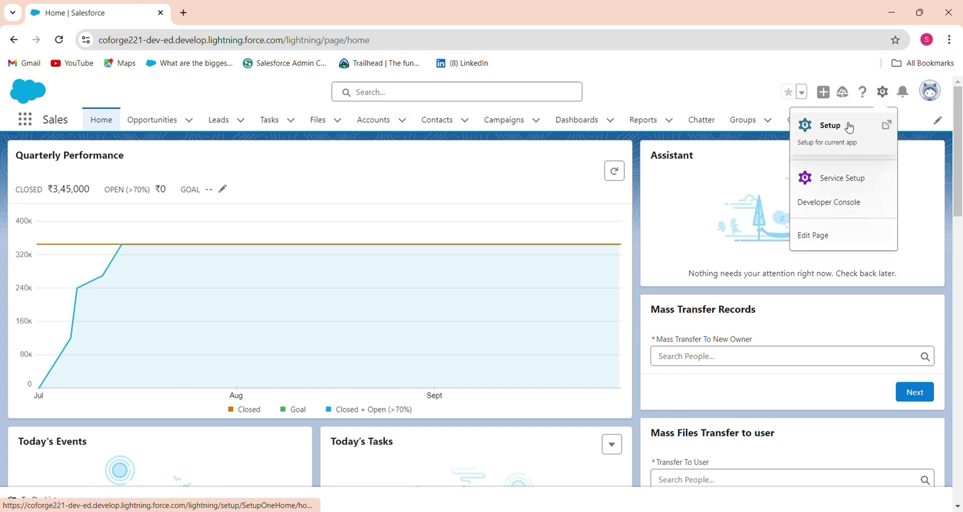
pyautogui.click(853, 124)
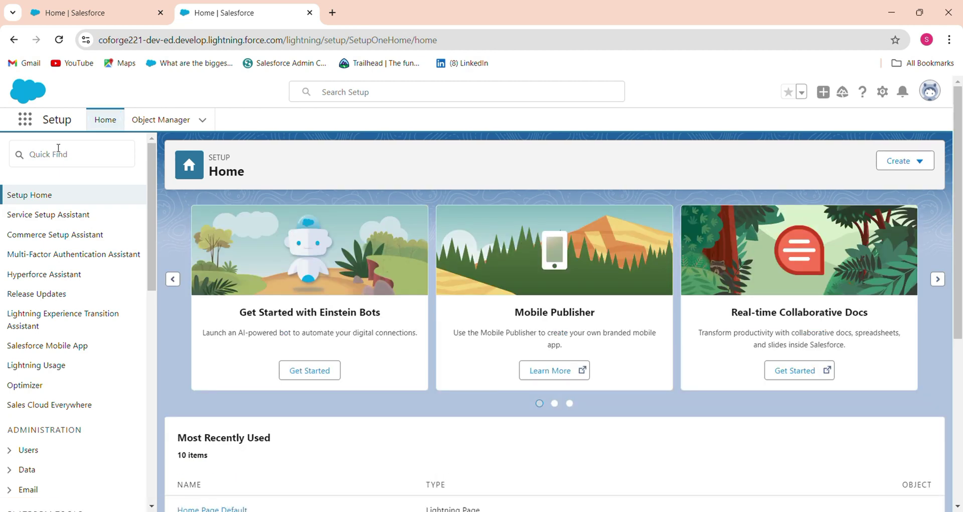
pyautogui.click(58, 148)
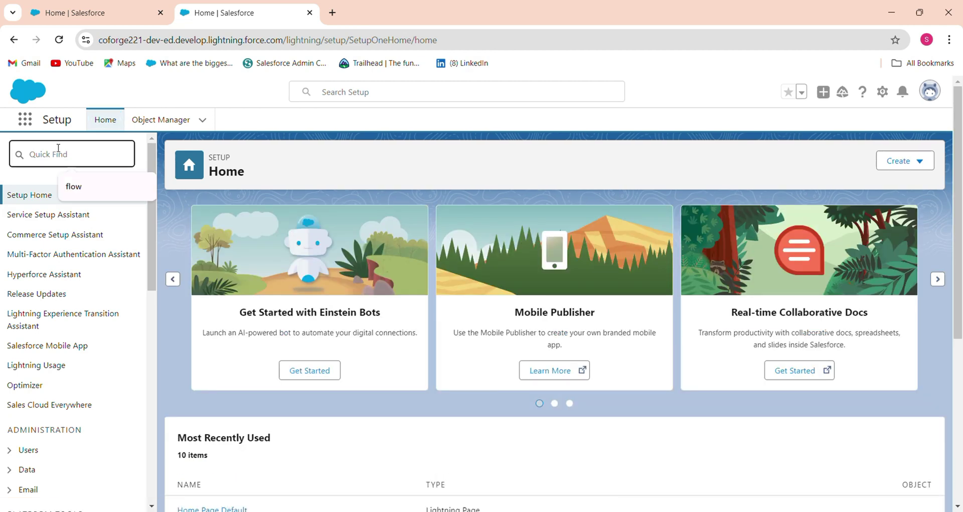
pyautogui.write('f')
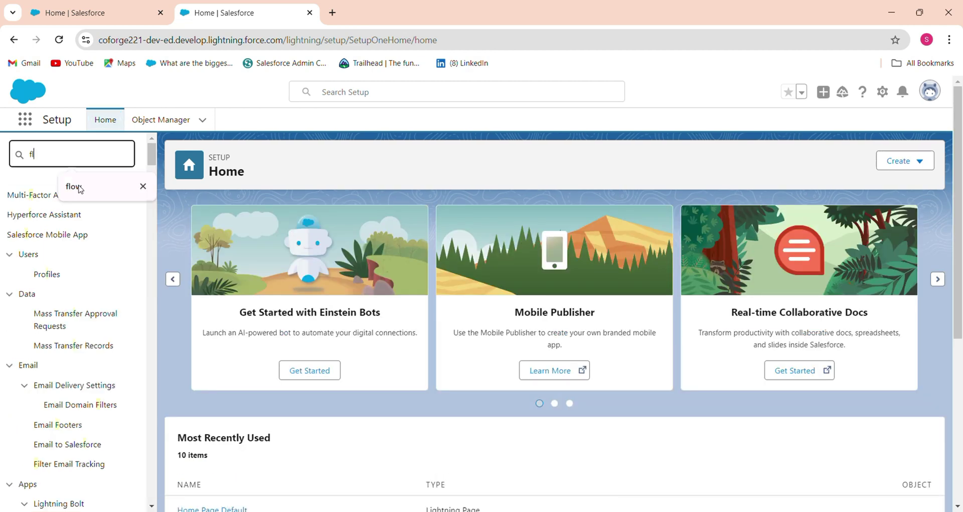
pyautogui.write('l')
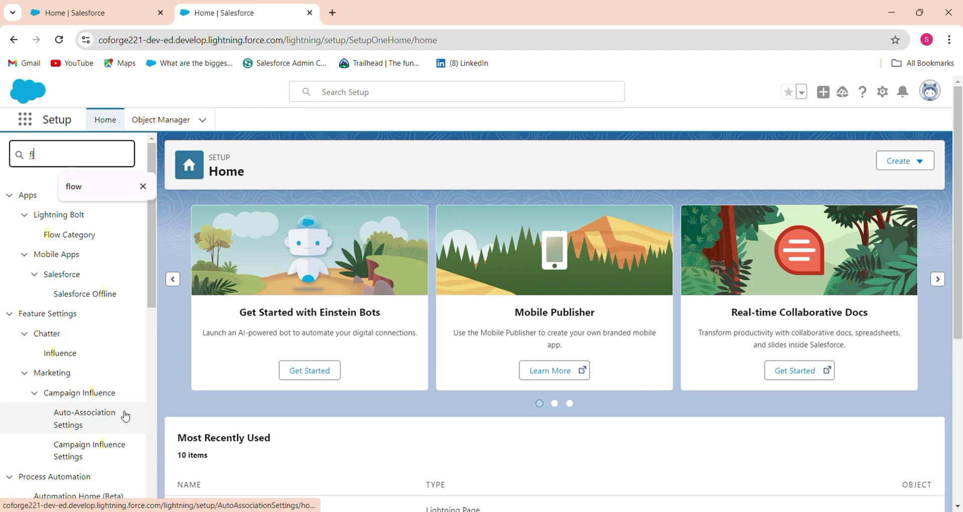
pyautogui.scroll(-6, 144, 426)
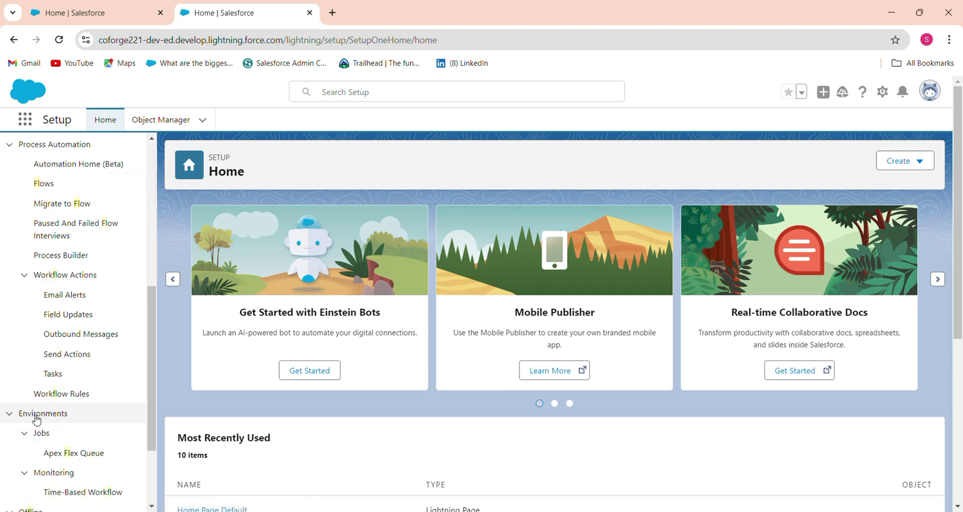
pyautogui.scroll(6, 156, 170)
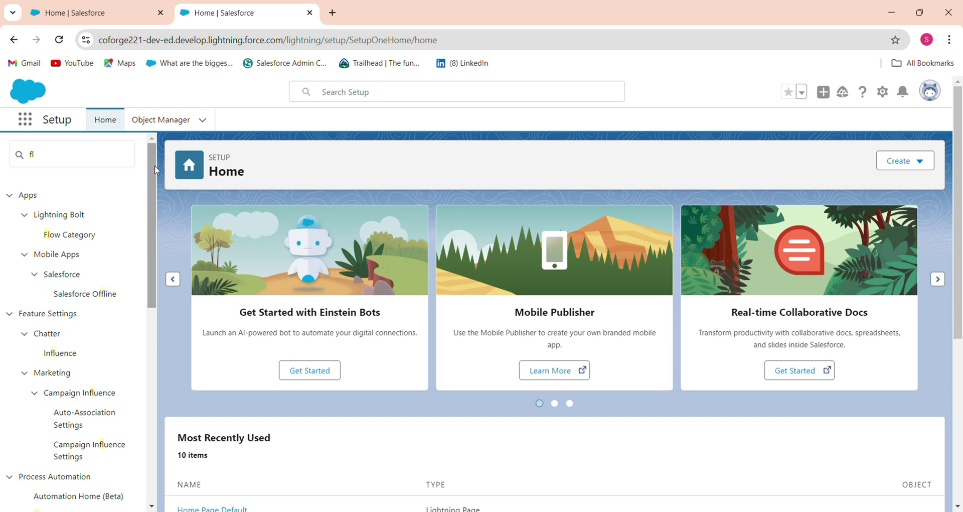
pyautogui.click(64, 157)
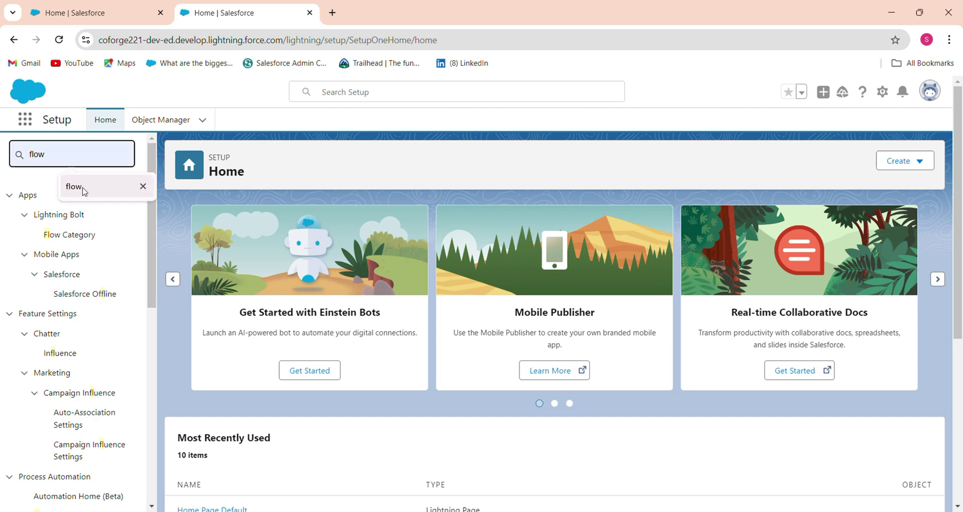
pyautogui.click(83, 189)
# - From the Flows page, create a new Screen Flow started from scratch
pyautogui.click(45, 299)
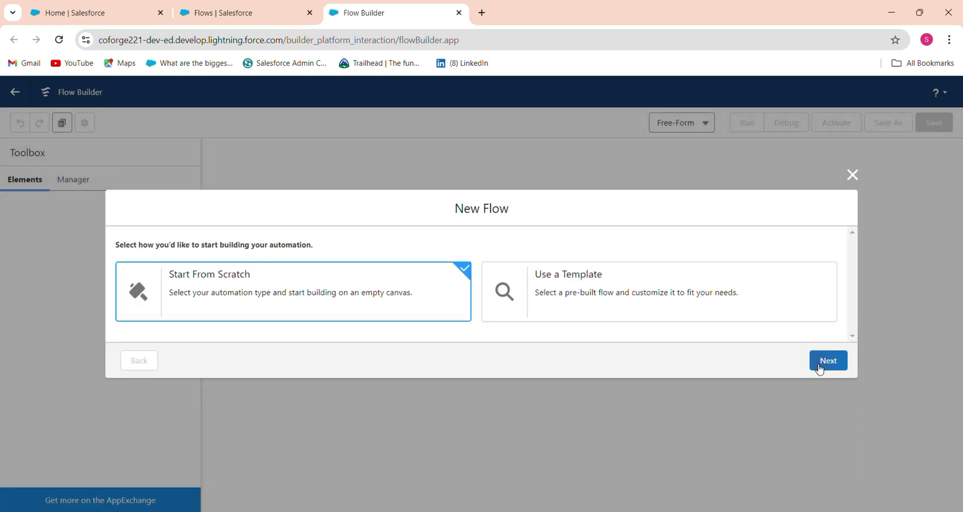
pyautogui.click(820, 361)
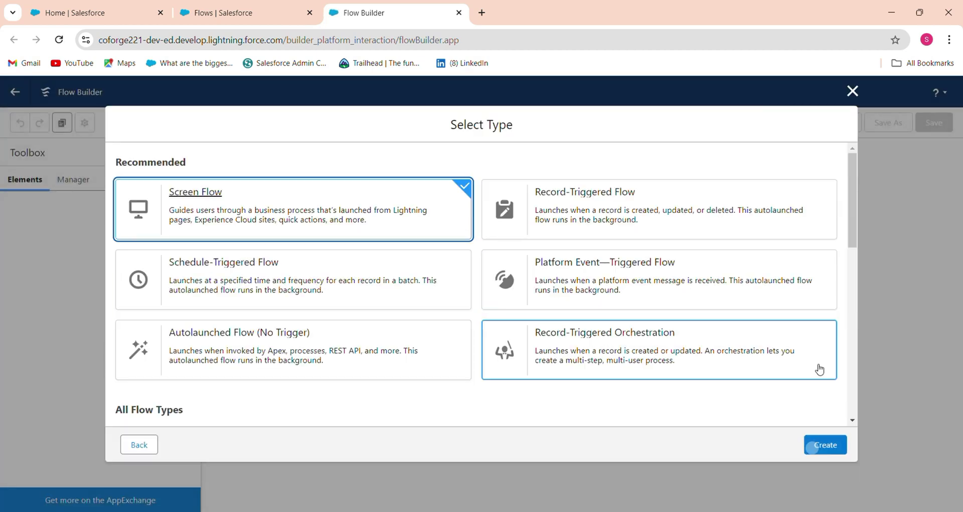
pyautogui.click(822, 444)
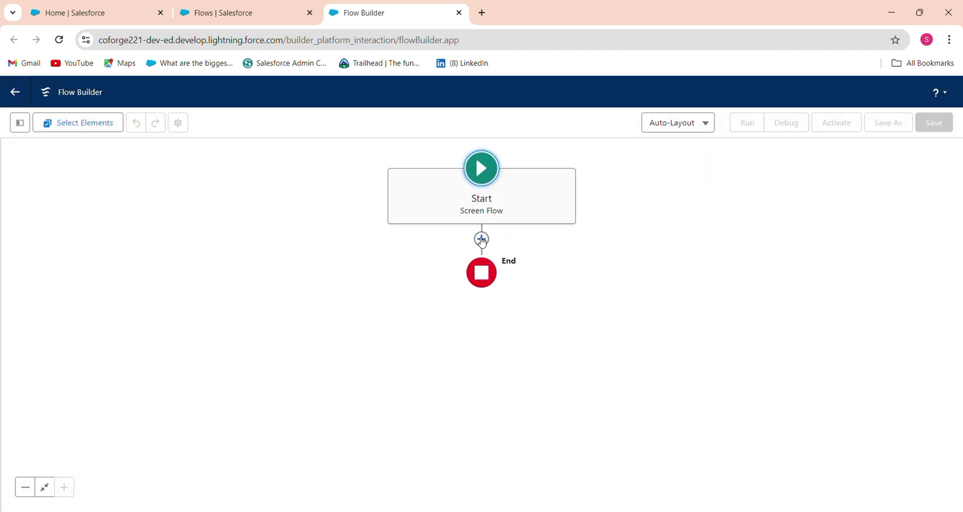
# - Add a Screen element after Start and place a Text component on it
pyautogui.click(482, 240)
pyautogui.click(457, 301)
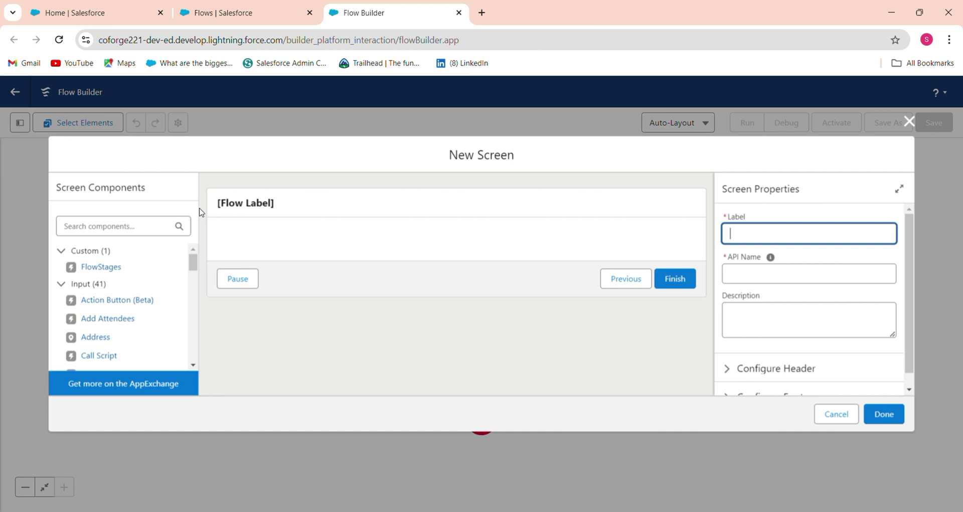
pyautogui.click(163, 220)
pyautogui.write('le')
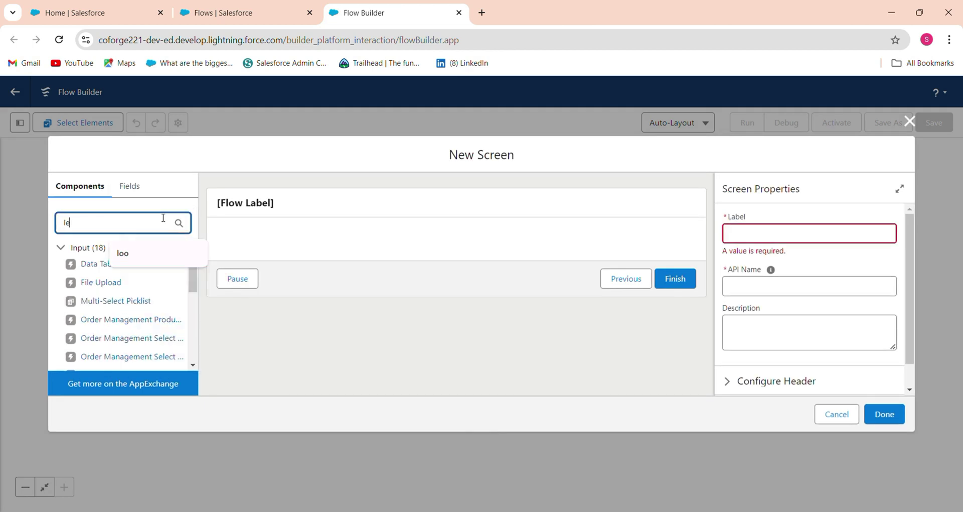
pyautogui.press('BackSpace')
pyautogui.press('BackSpace')
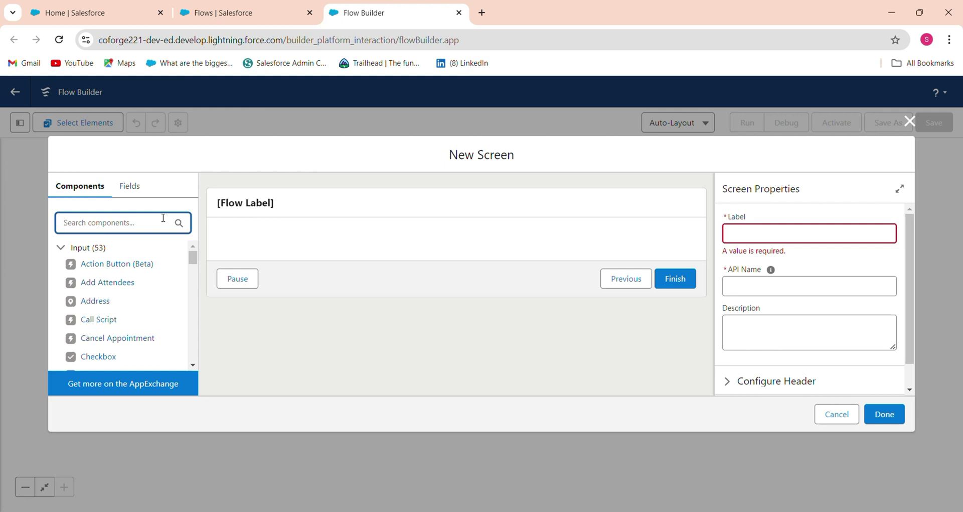
pyautogui.write('tex')
pyautogui.moveTo(86, 282); pyautogui.dragTo(331, 247)
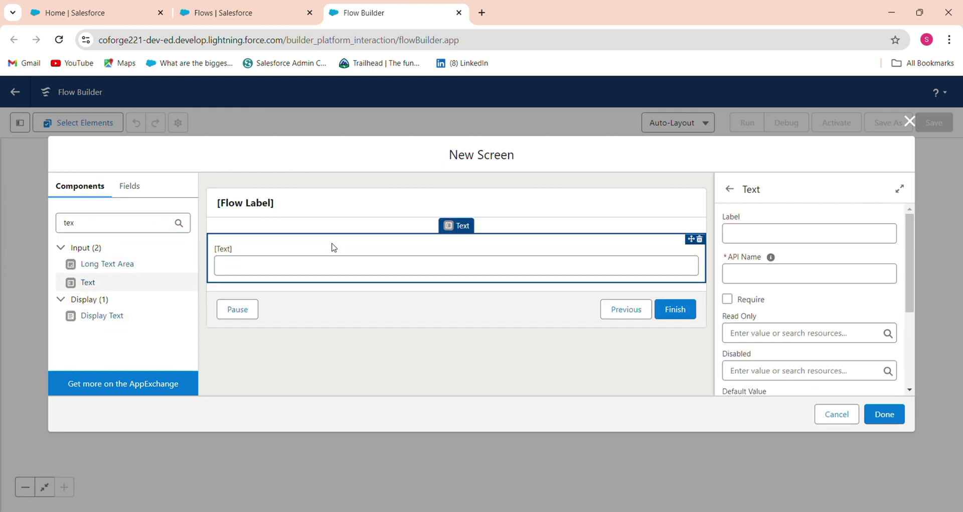
# - Label the Text field 'Last Name' (API name Last_Name) and mark it required
pyautogui.click(825, 237)
pyautogui.write('La')
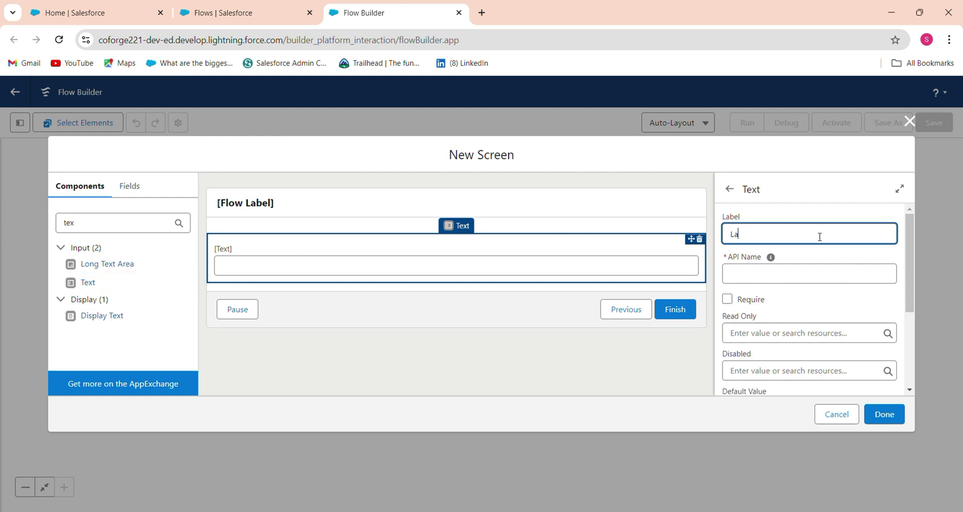
pyautogui.write('st Name')
pyautogui.press('Tab')
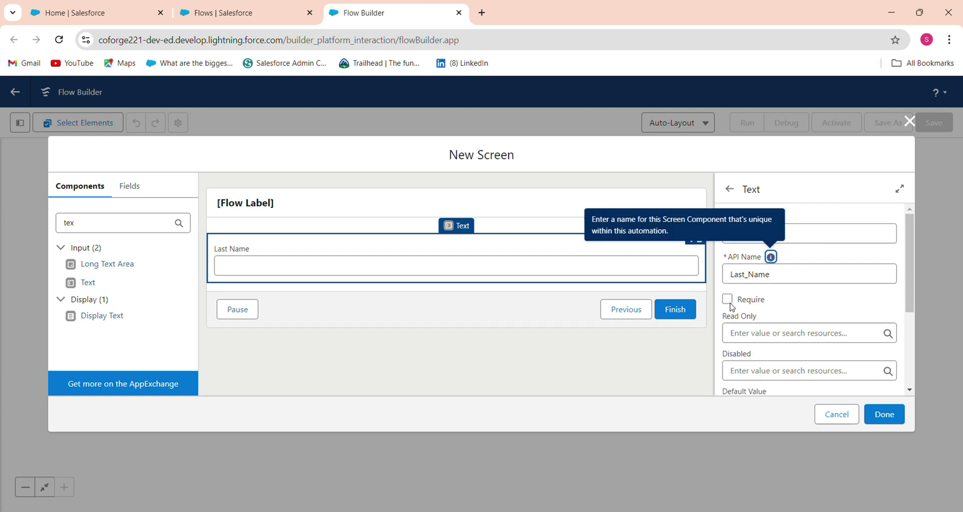
pyautogui.click(727, 299)
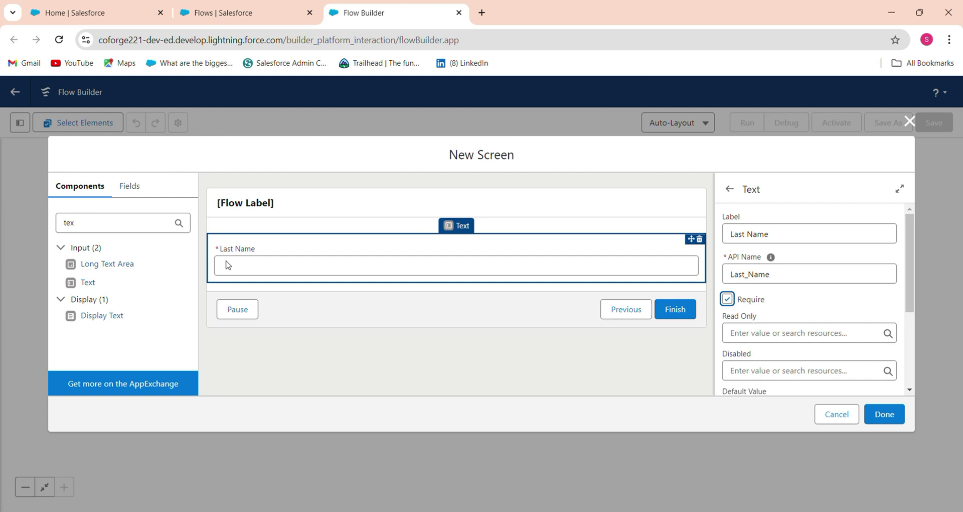
pyautogui.click(55, 224)
pyautogui.doubleClick(52, 226)
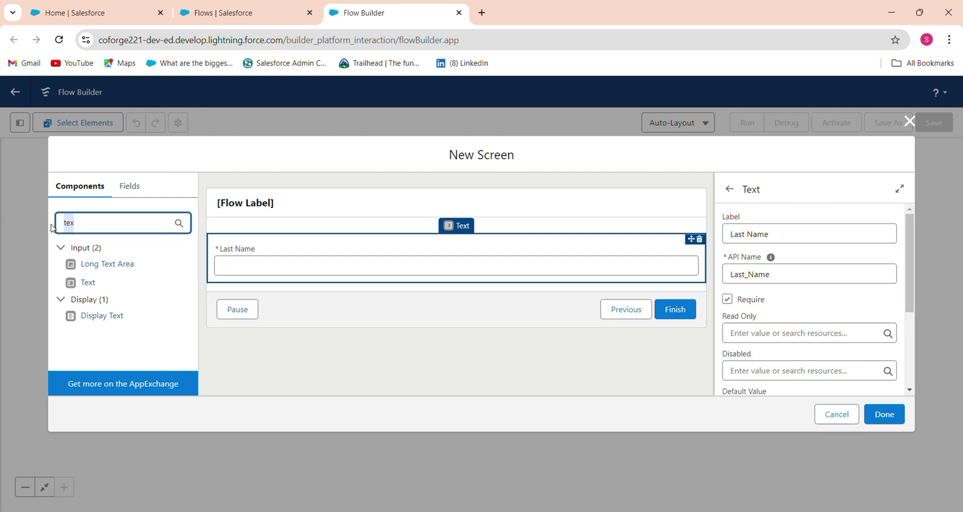
pyautogui.press('BackSpace')
pyautogui.write('te')
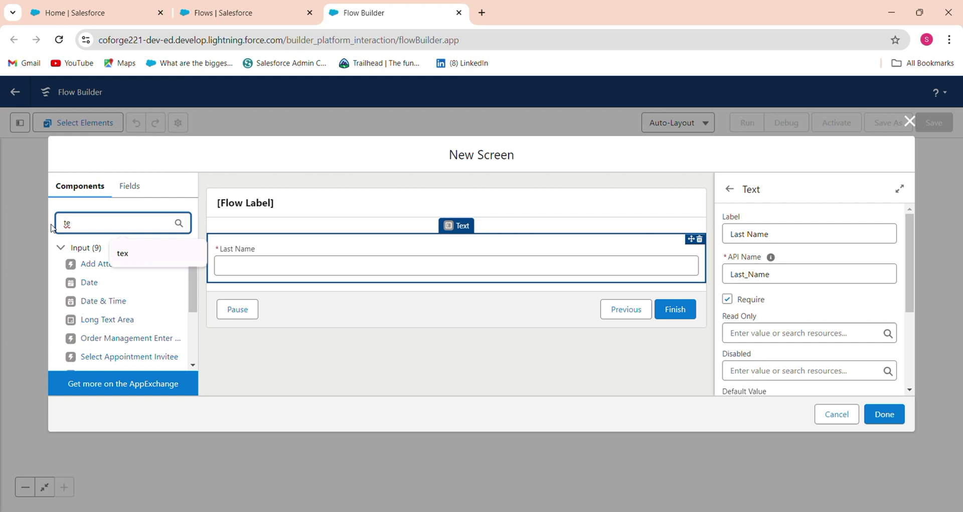
# - Add a second Text input labelled 'Company' and make it required
pyautogui.click(122, 256)
pyautogui.moveTo(79, 282); pyautogui.dragTo(236, 275)
pyautogui.click(741, 233)
pyautogui.write('C')
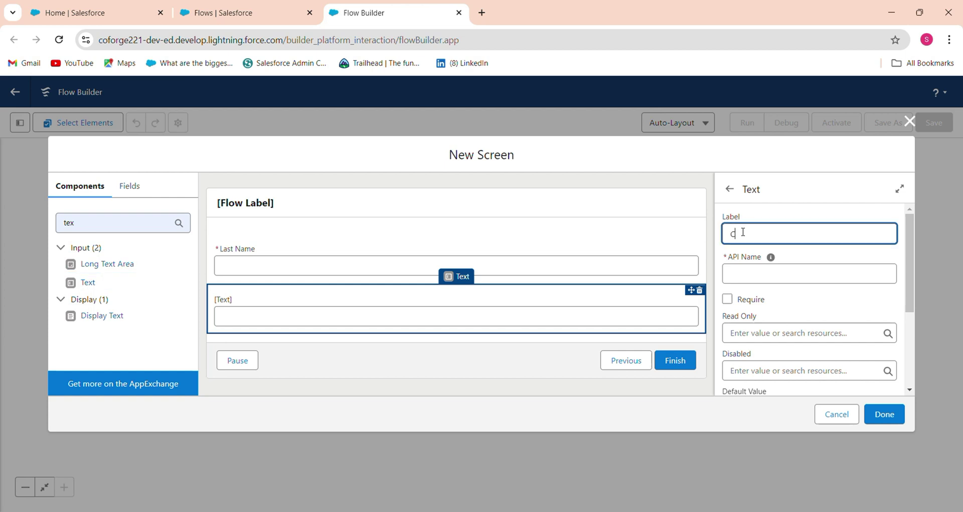
pyautogui.write('ompany')
pyautogui.click(728, 299)
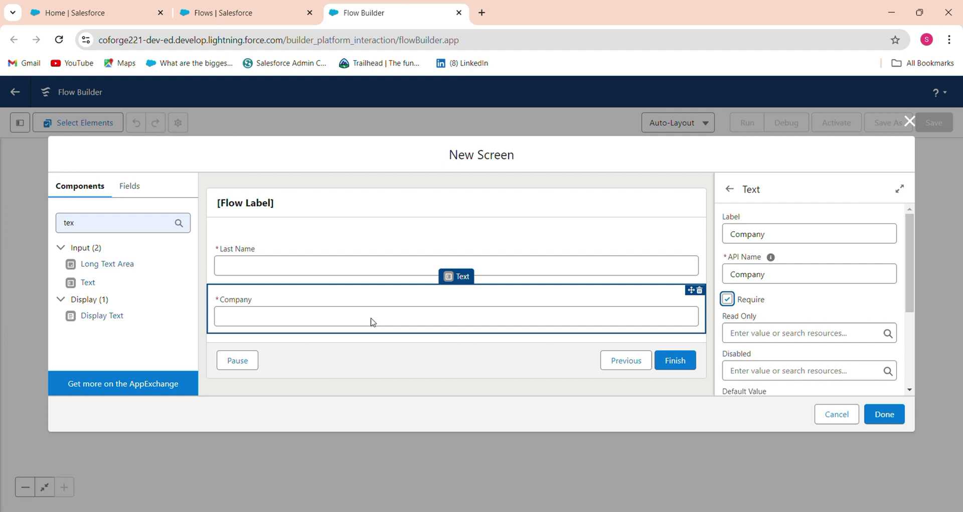
# - Add a required Number input labelled 'Phone Nuber' (API name Phone_Nuber) below Company
pyautogui.click(101, 225)
pyautogui.press('BackSpace')
pyautogui.press('BackSpace')
pyautogui.press('BackSpace')
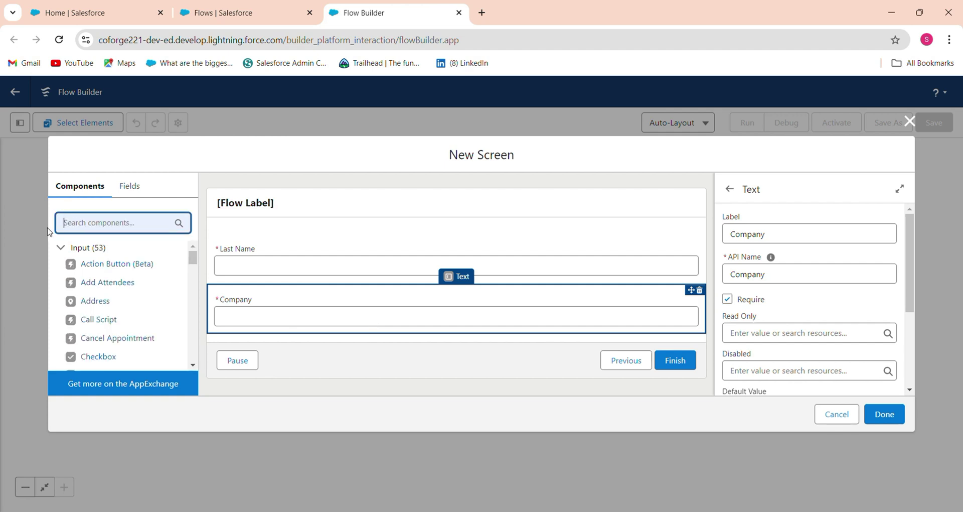
pyautogui.write('num')
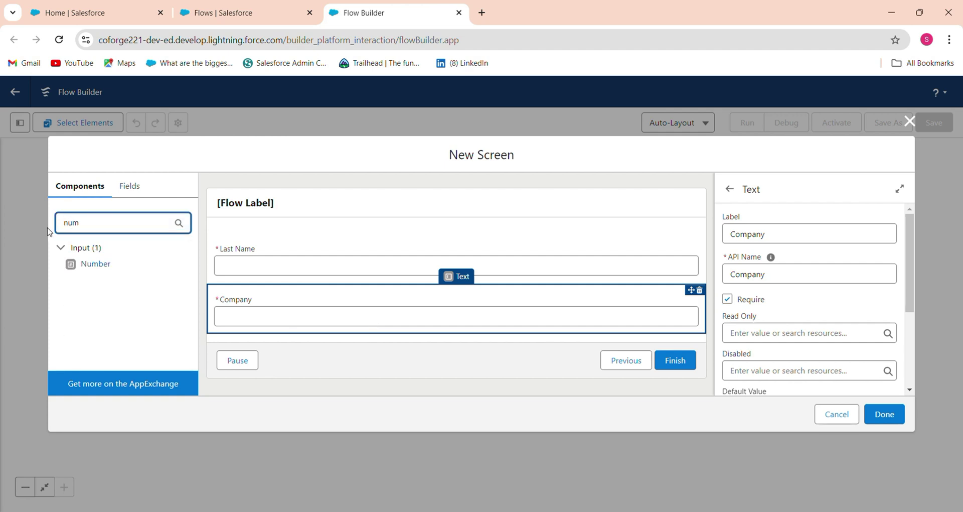
pyautogui.moveTo(96, 263); pyautogui.dragTo(271, 319)
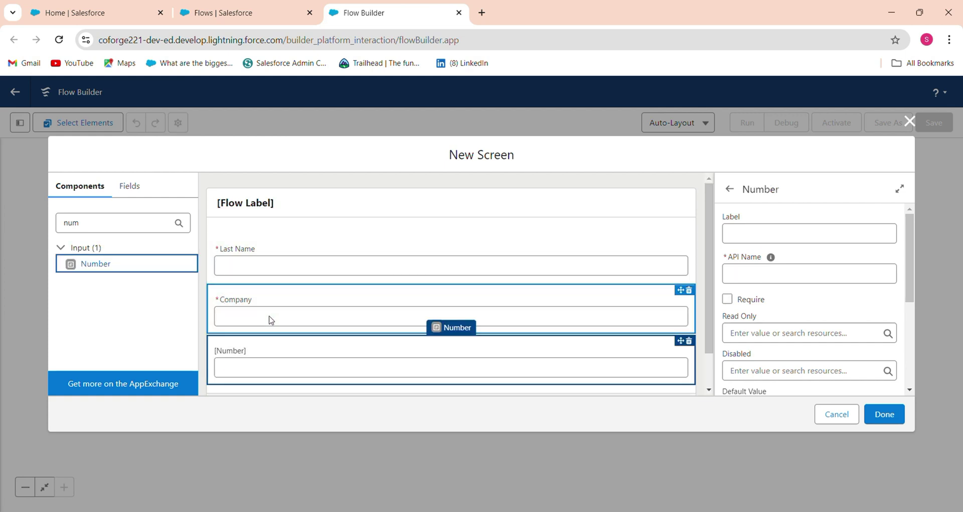
pyautogui.click(755, 239)
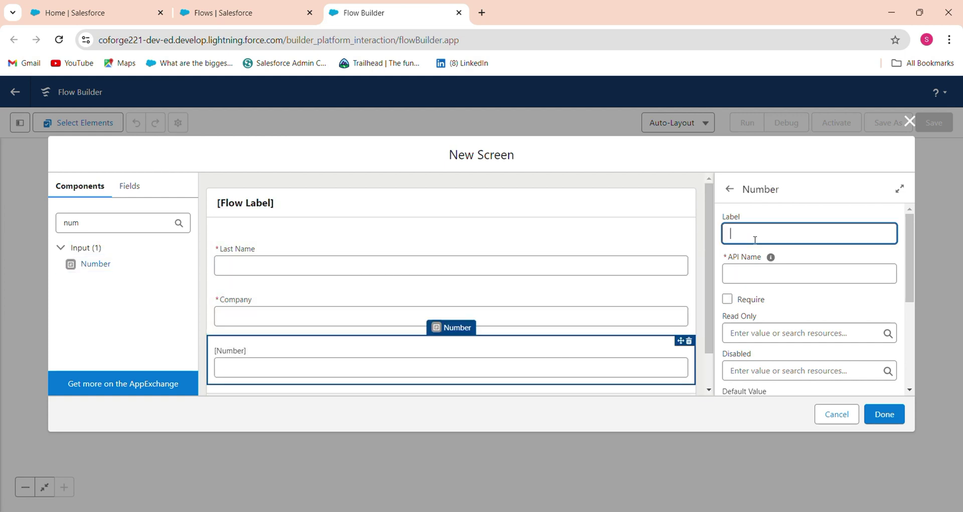
pyautogui.write('Phone Nuber')
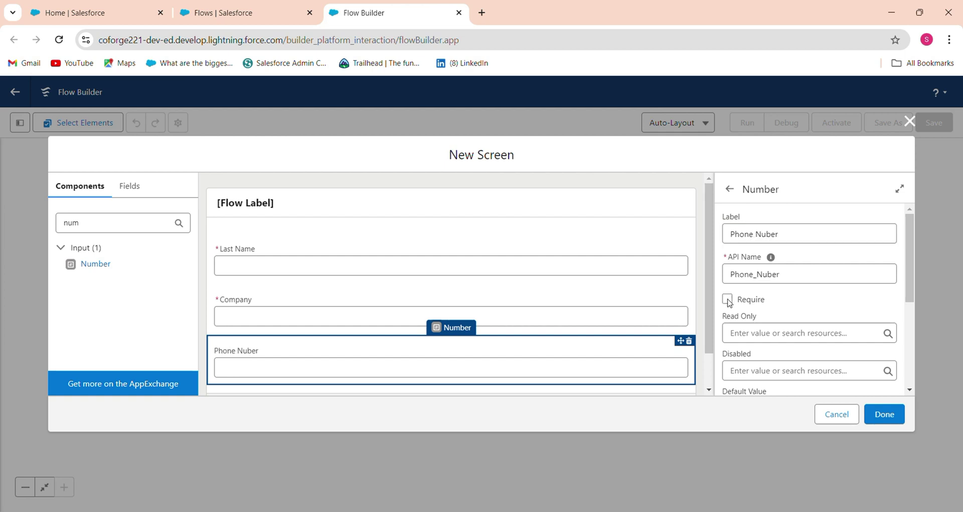
pyautogui.click(728, 299)
pyautogui.scroll(-1, 708, 359)
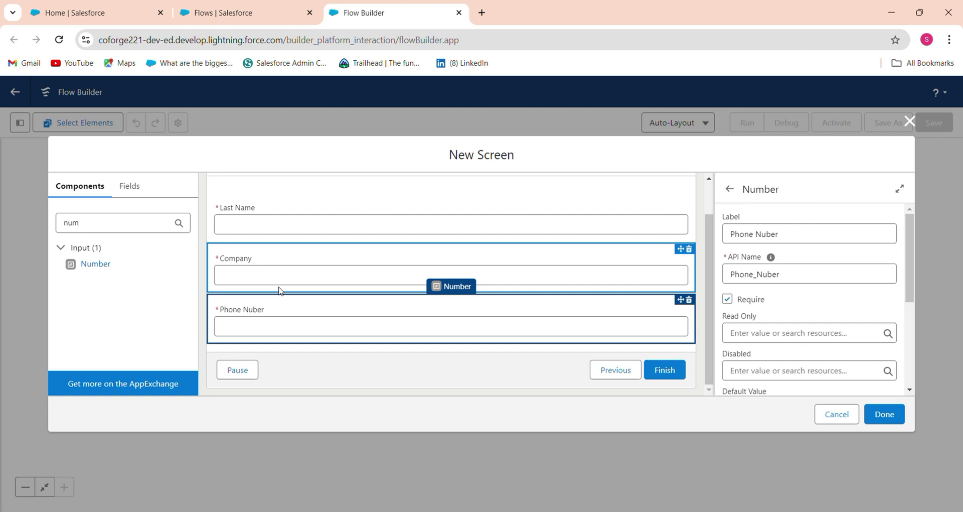
pyautogui.moveTo(120, 223); pyautogui.dragTo(6, 224)
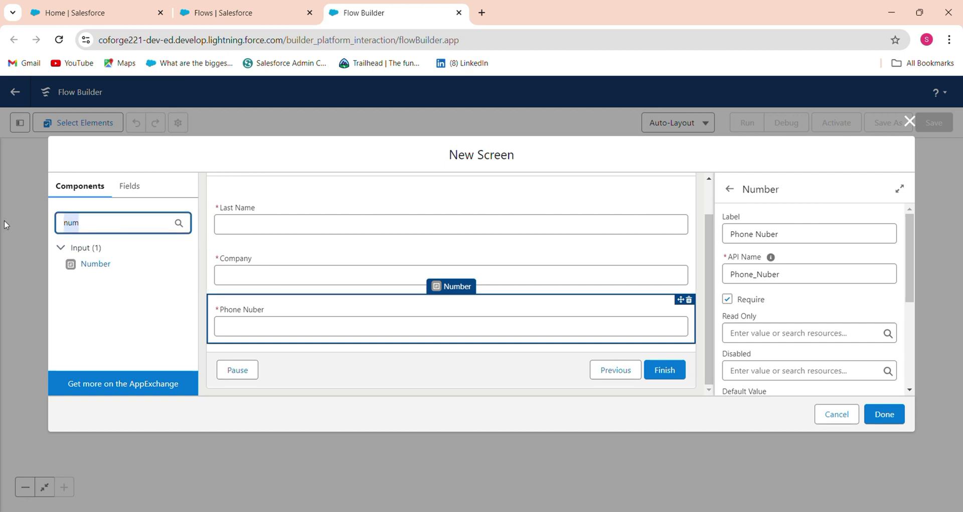
# - Add an Email input with API name Email and set Required to {!$GlobalConstant.True}
pyautogui.write('email')
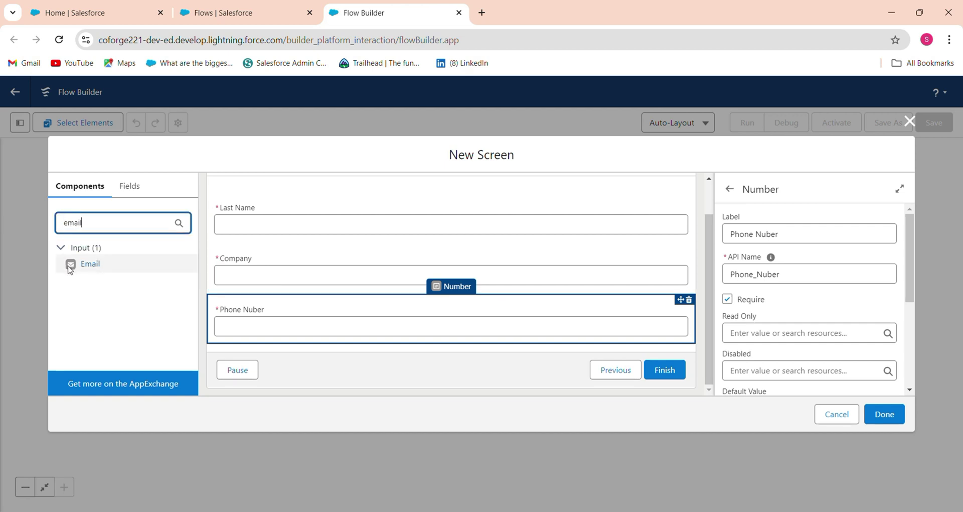
pyautogui.click(71, 266)
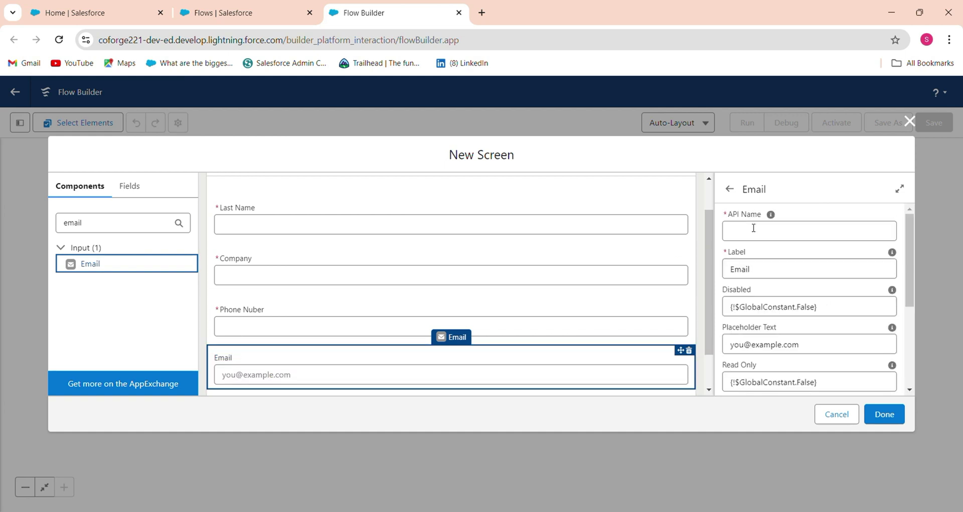
pyautogui.click(754, 228)
pyautogui.write('Emai')
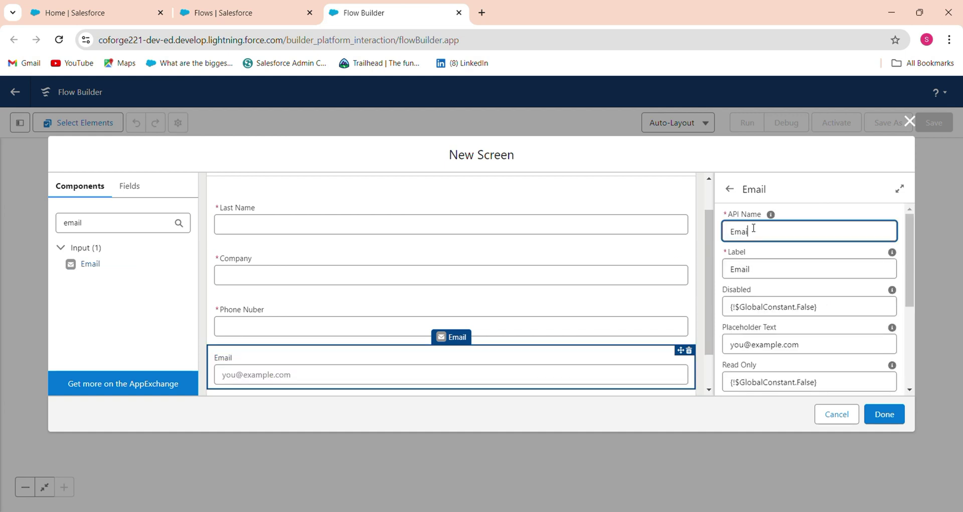
pyautogui.write('l')
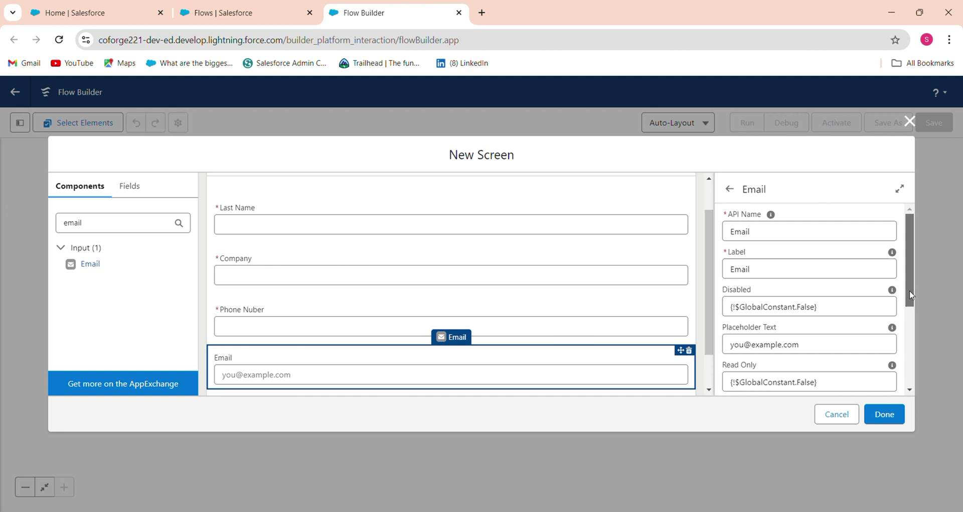
pyautogui.scroll(-3, 889, 351)
pyautogui.doubleClick(803, 265)
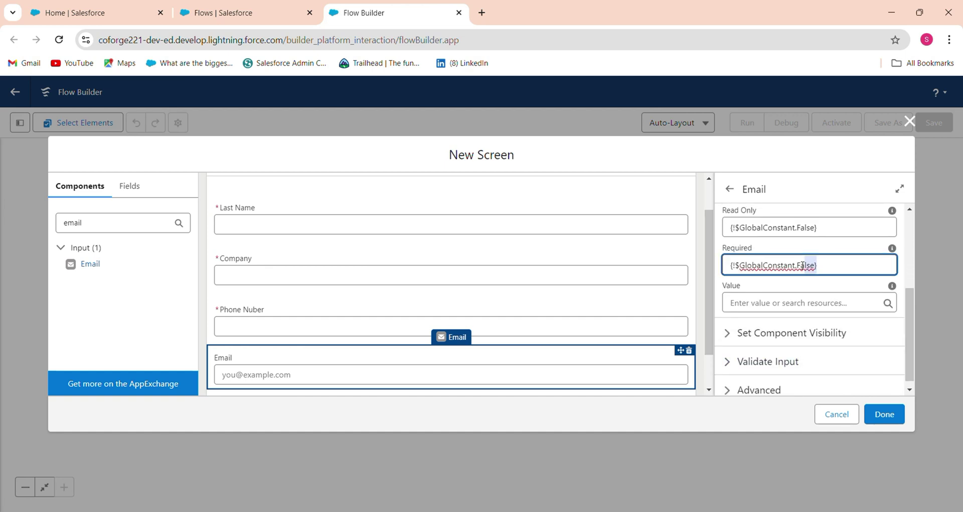
pyautogui.moveTo(739, 265); pyautogui.dragTo(707, 273)
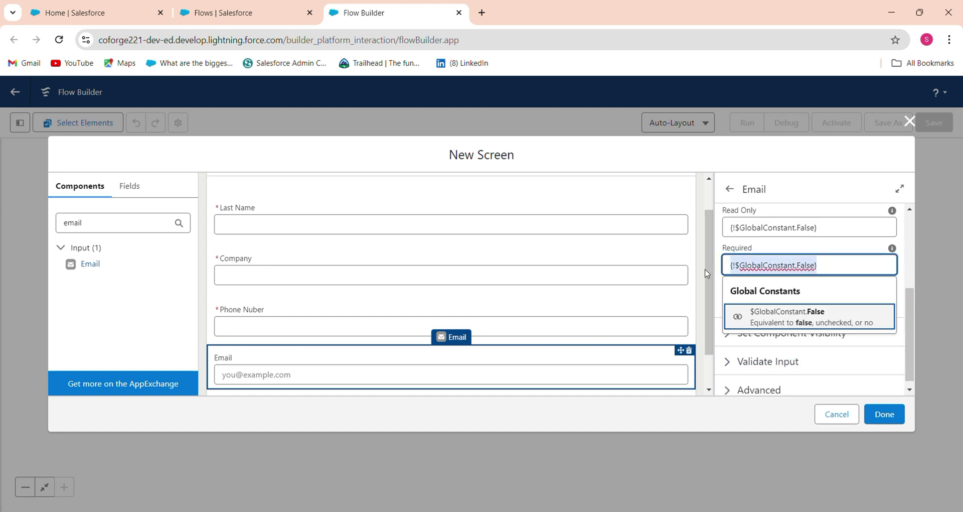
pyautogui.press('BackSpace')
pyautogui.click(775, 367)
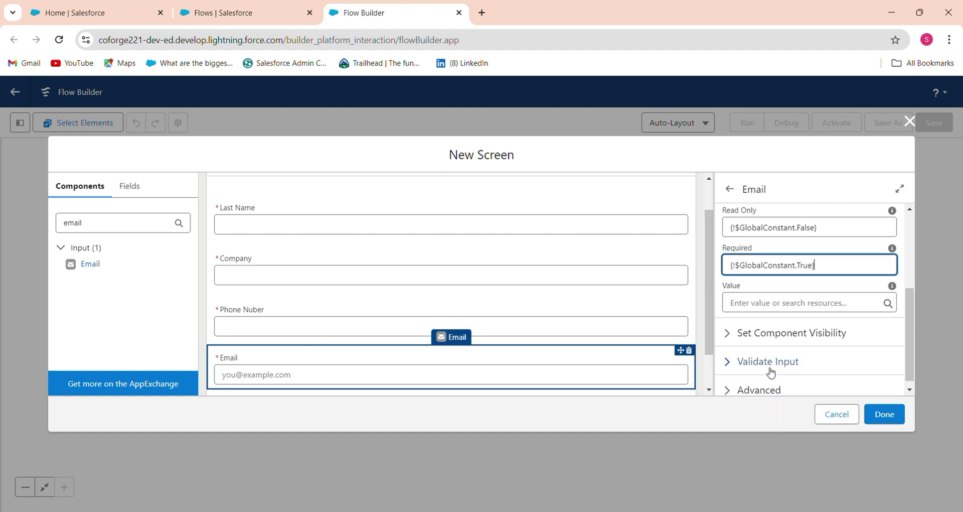
pyautogui.moveTo(911, 357); pyautogui.dragTo(905, 293)
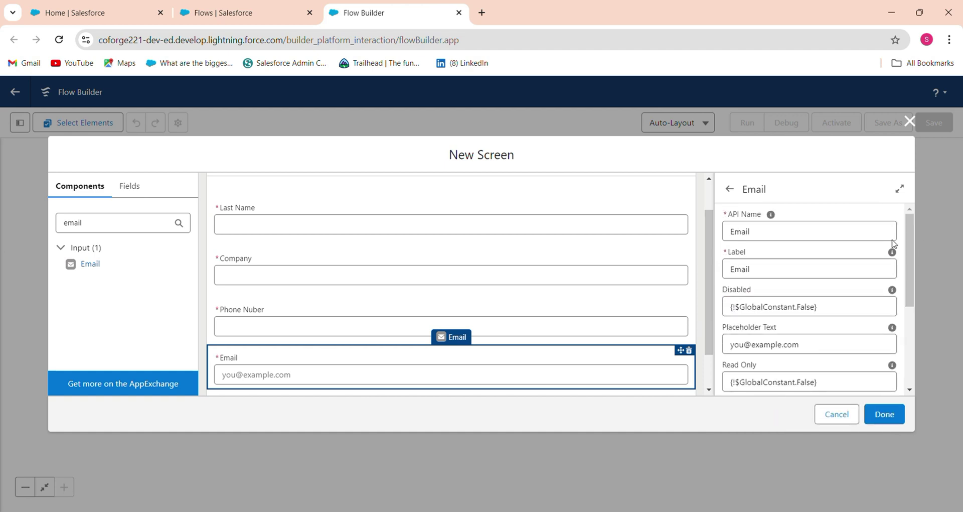
pyautogui.moveTo(712, 294); pyautogui.dragTo(713, 267)
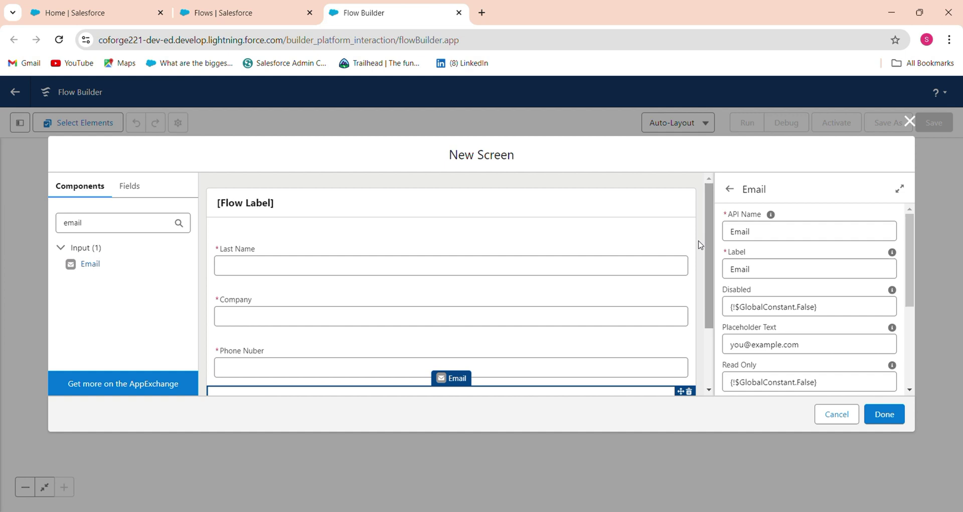
# - Label the screen 'Screen Flow' with API name Screen_Flow and save it
pyautogui.click(455, 199)
pyautogui.click(753, 234)
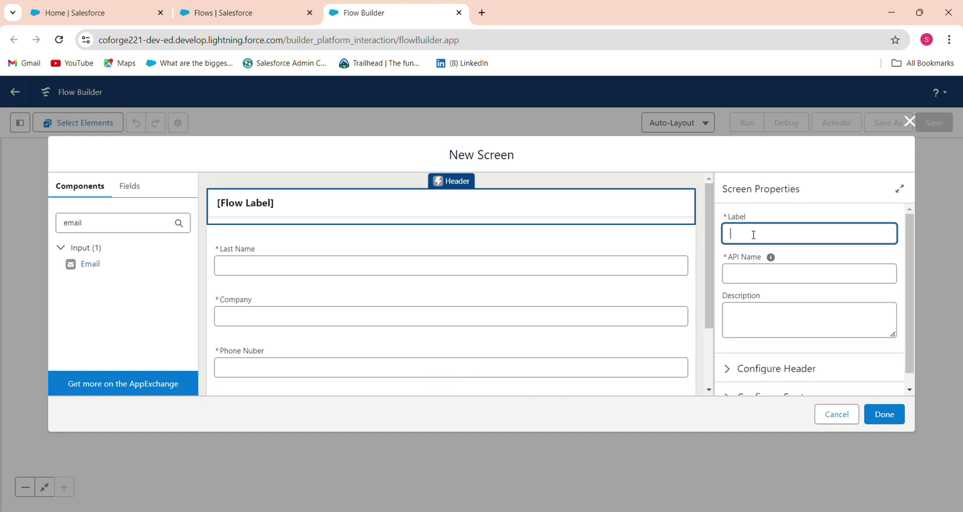
pyautogui.write('Screen Flow')
pyautogui.click(750, 271)
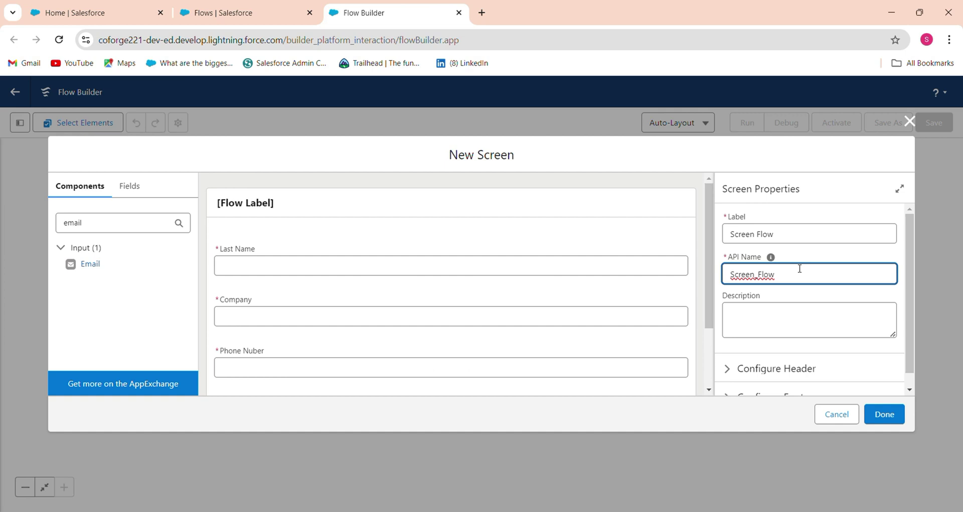
pyautogui.click(876, 422)
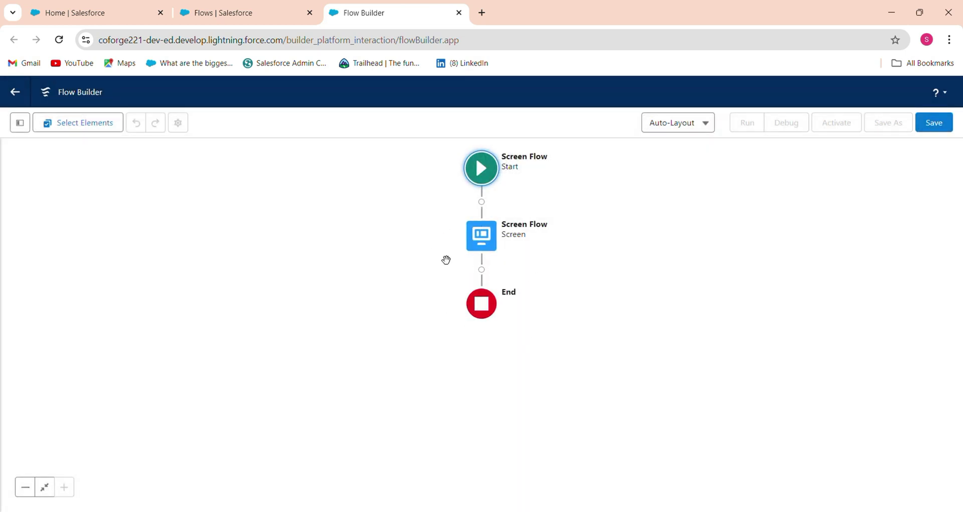
# - Reopen the screen to check the Email field, then close the editor
pyautogui.click(481, 233)
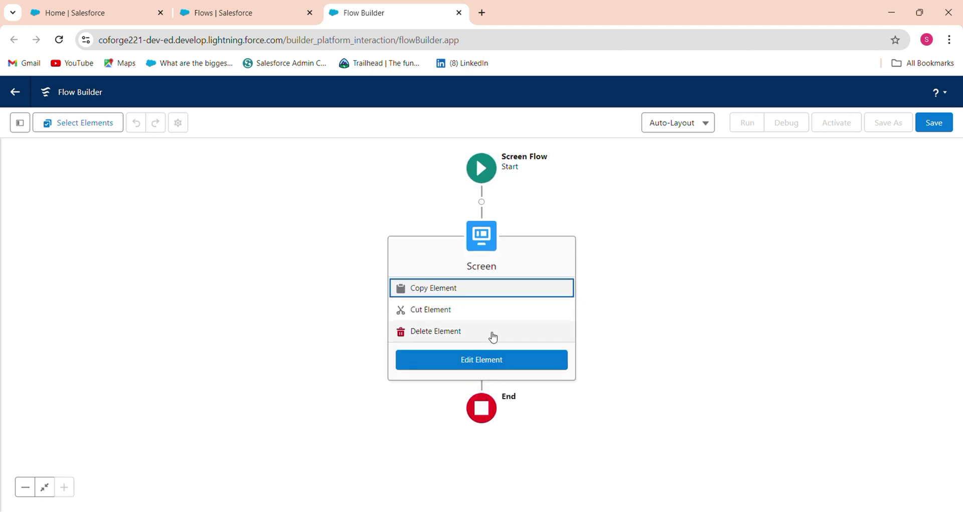
pyautogui.click(492, 365)
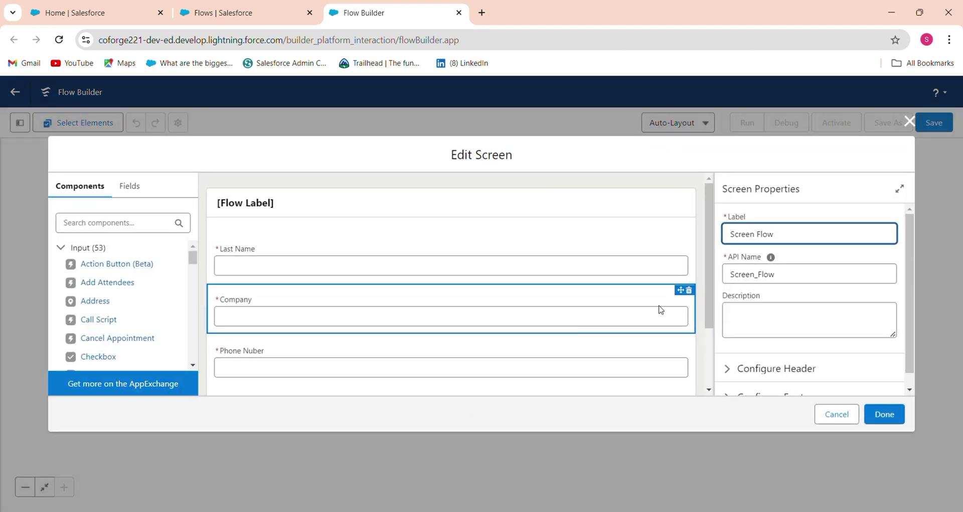
pyautogui.click(709, 362)
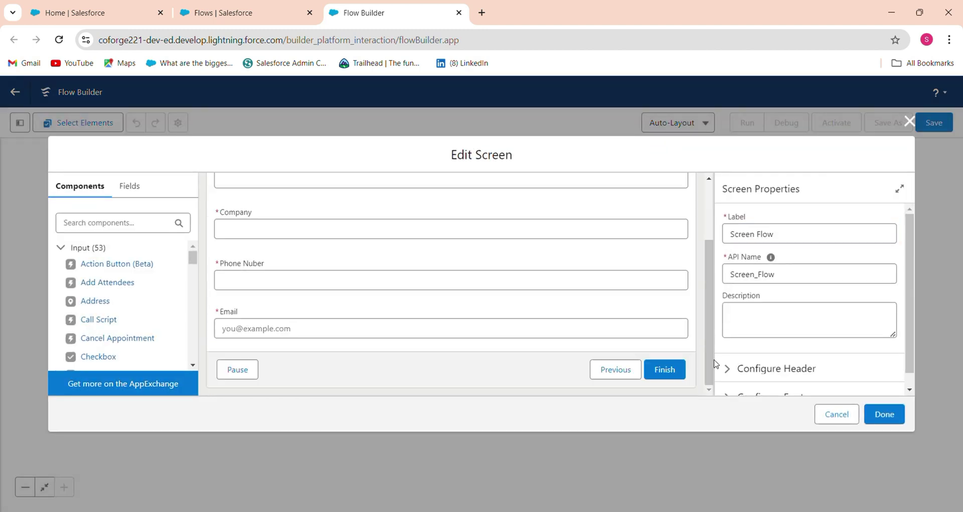
pyautogui.click(882, 416)
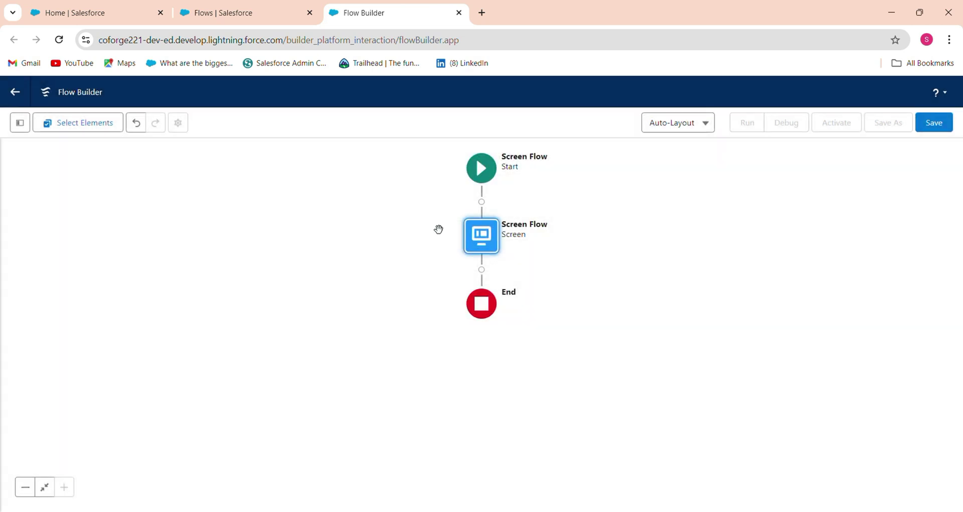
# - Add a Create Records element 'Create Records in Leads' setting values manually, and search for Lead
pyautogui.click(486, 273)
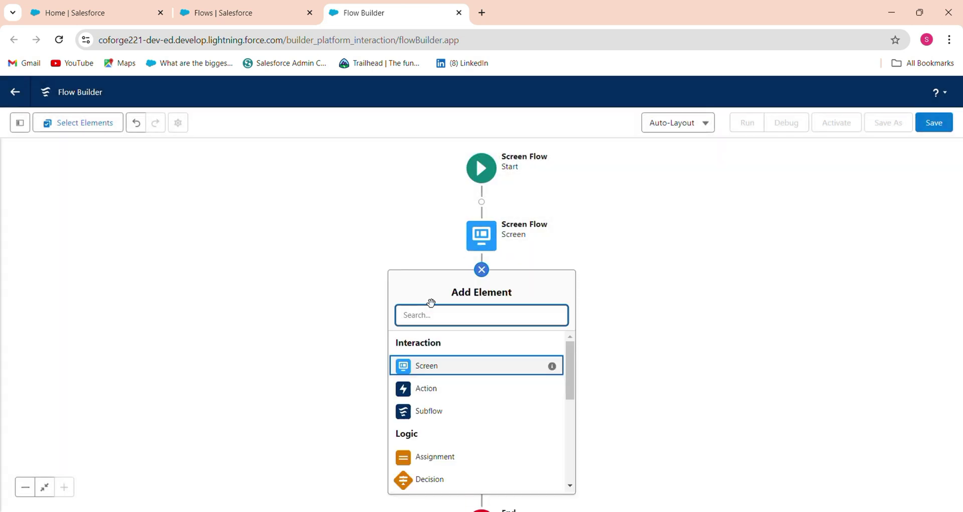
pyautogui.write('Crea')
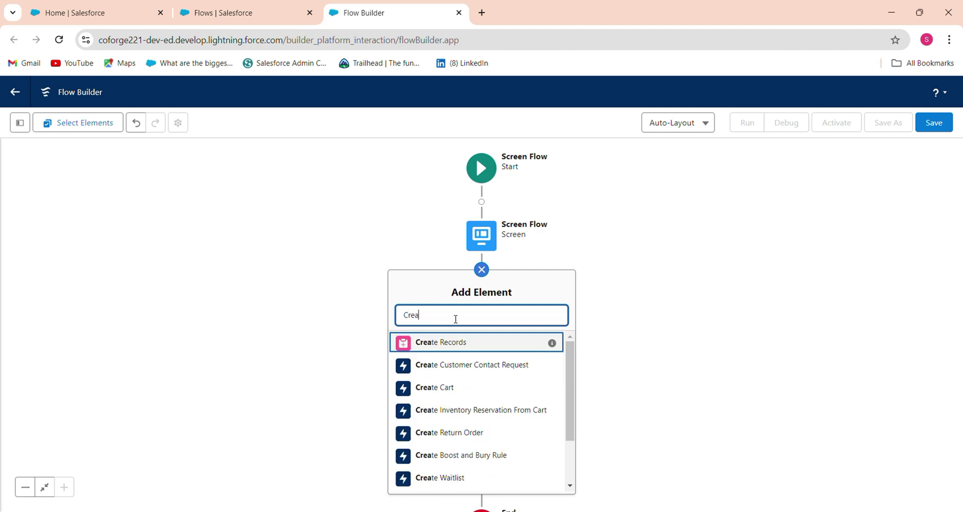
pyautogui.click(463, 346)
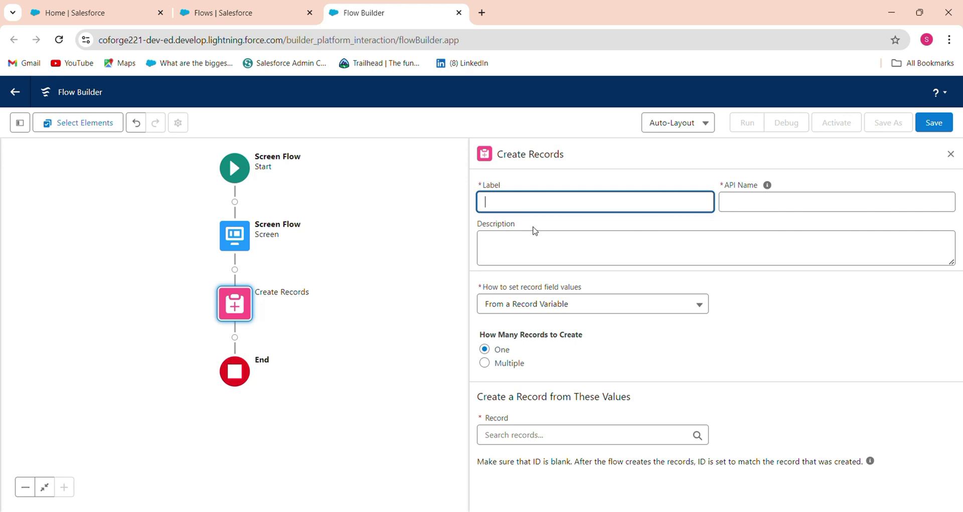
pyautogui.write('Create Records in Leads')
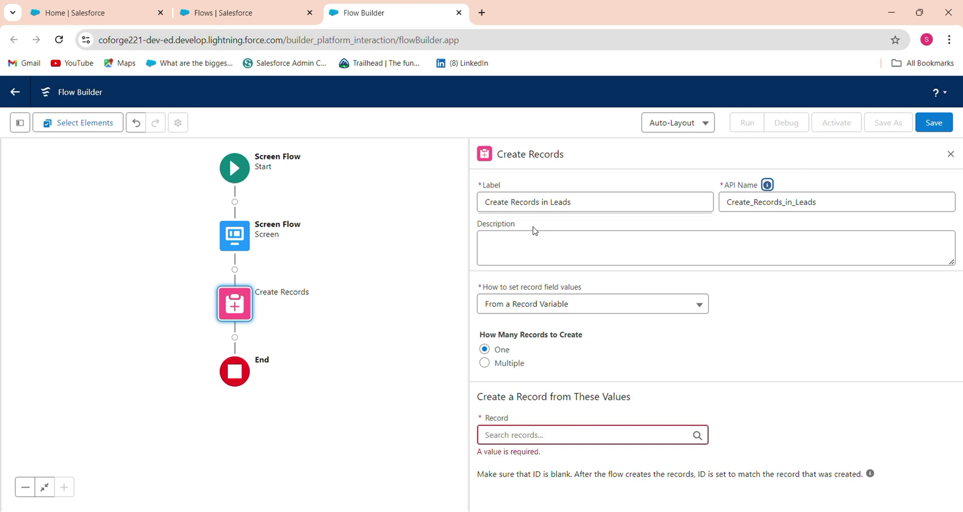
pyautogui.click(546, 305)
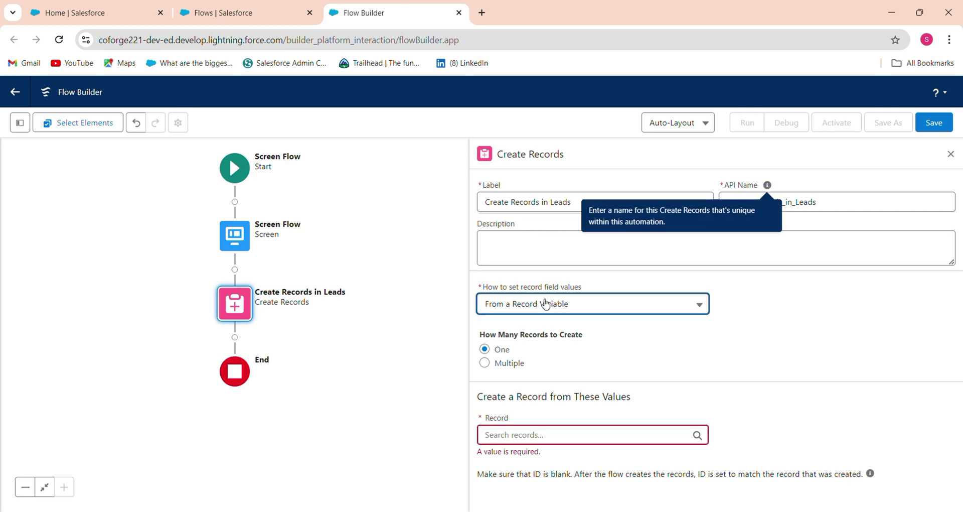
pyautogui.click(516, 335)
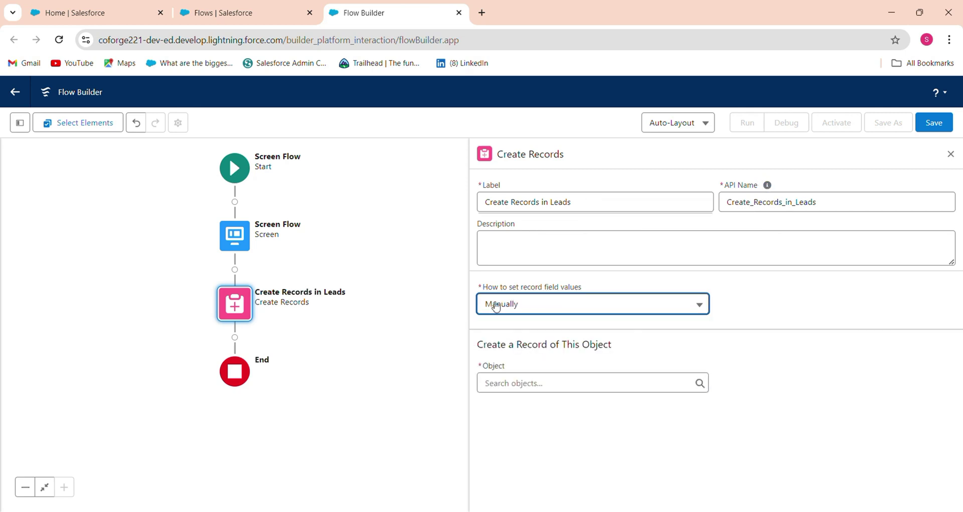
pyautogui.click(540, 386)
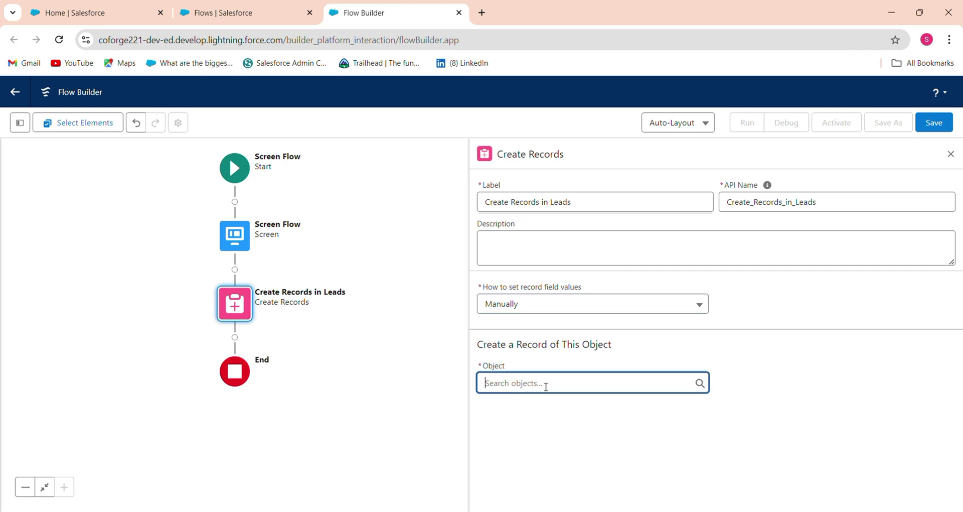
pyautogui.write('leAD')
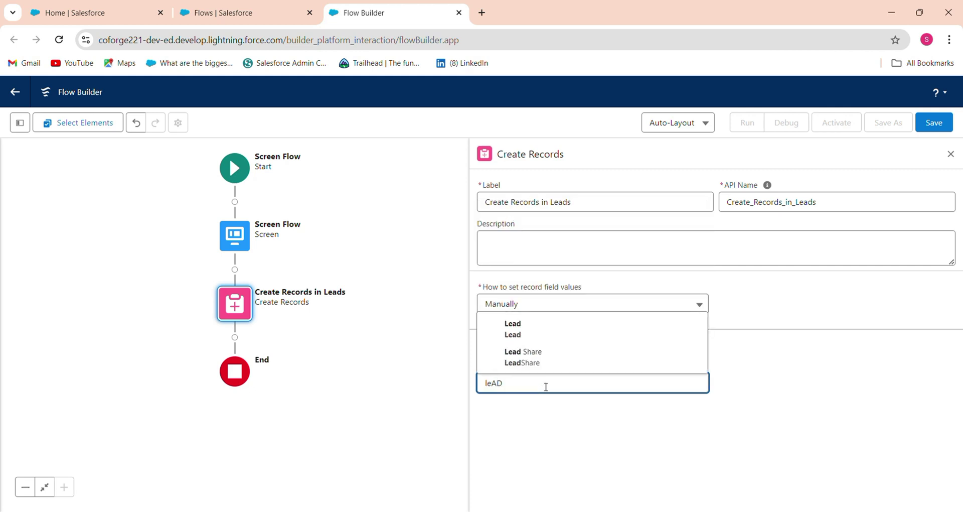
# - Choose Lead, add two field rows, and map Company and LastName to the matching screen inputs
pyautogui.click(523, 341)
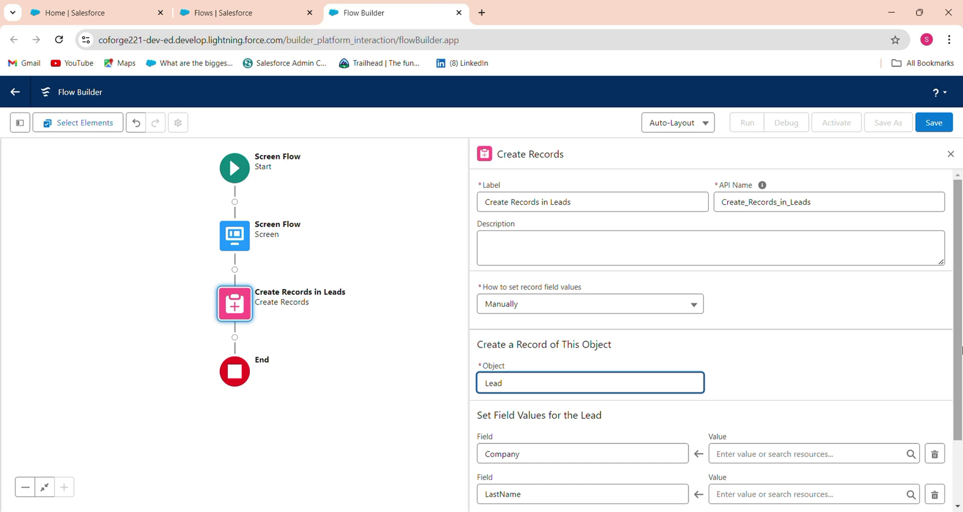
pyautogui.scroll(-2, 552, 451)
pyautogui.click(509, 448)
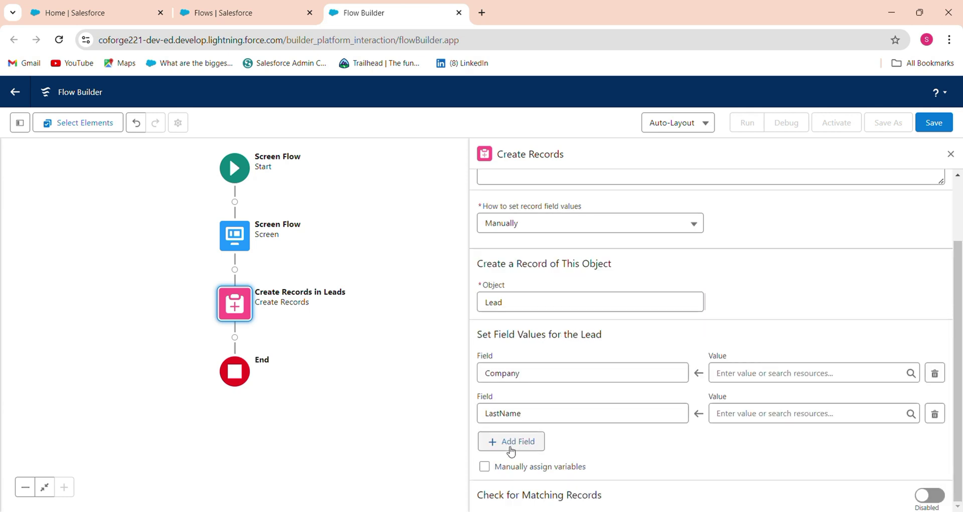
pyautogui.click(496, 483)
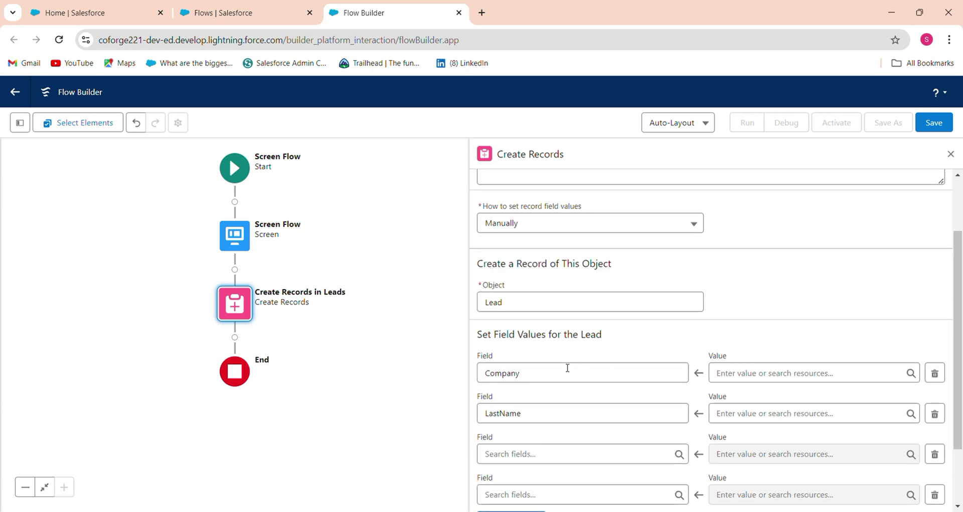
pyautogui.click(777, 370)
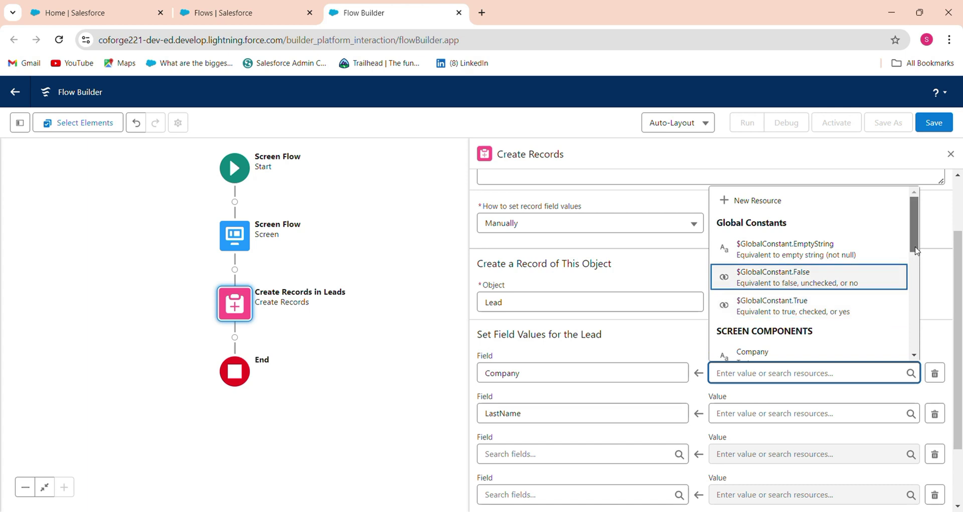
pyautogui.scroll(-3, 916, 251)
pyautogui.click(789, 211)
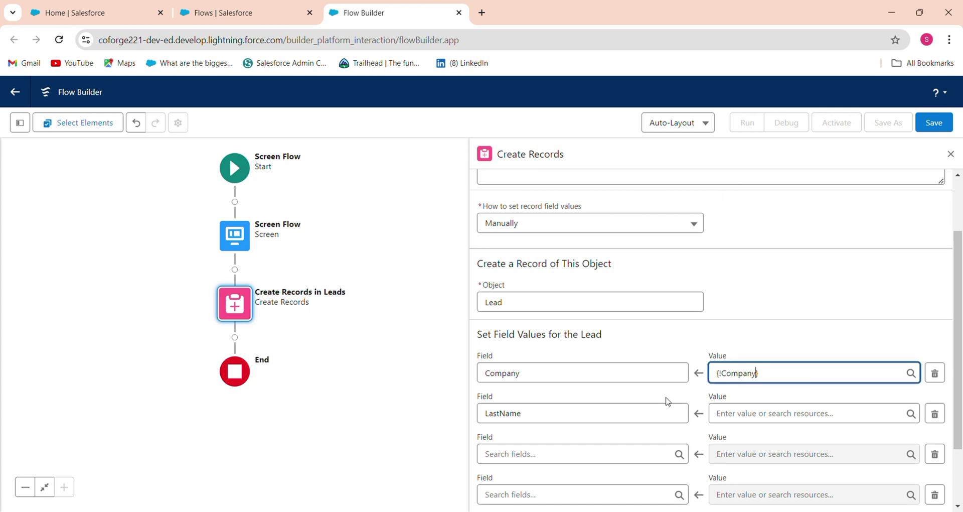
pyautogui.click(783, 413)
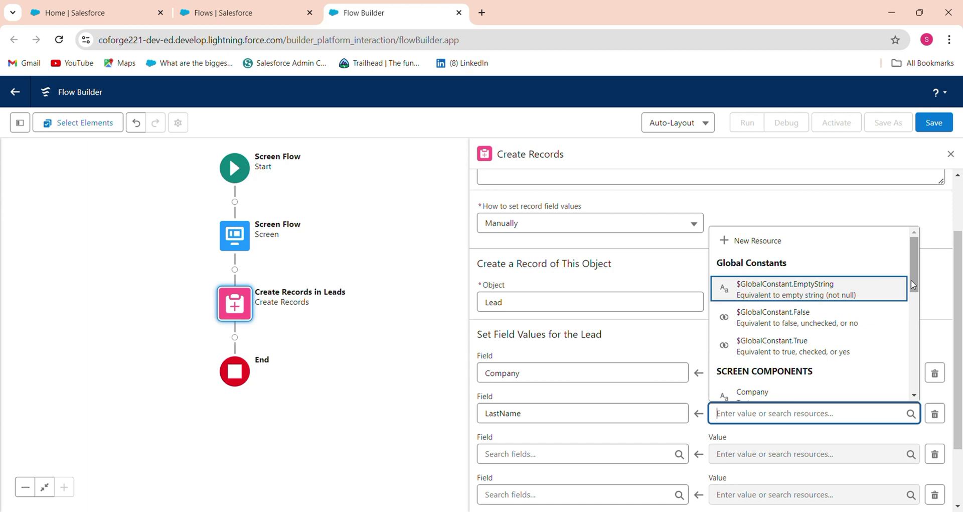
pyautogui.moveTo(911, 279); pyautogui.dragTo(912, 323)
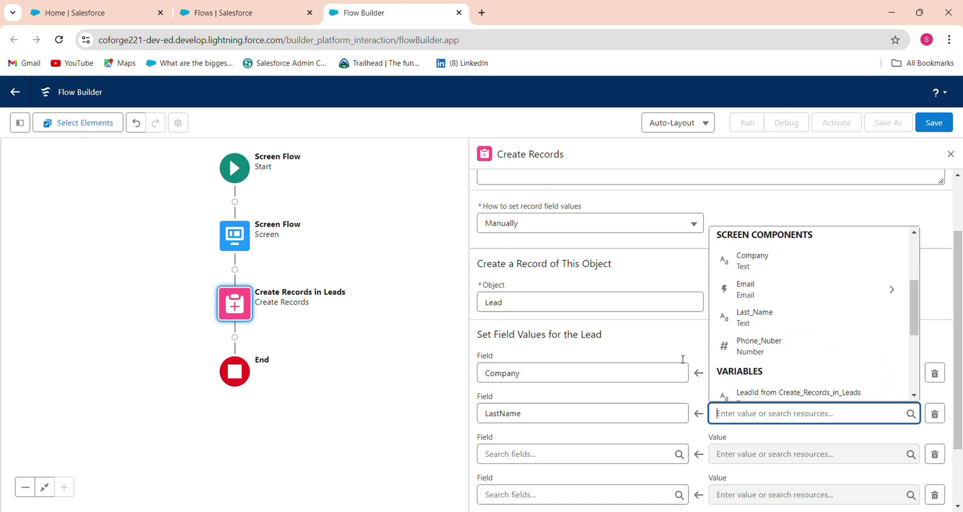
pyautogui.click(753, 317)
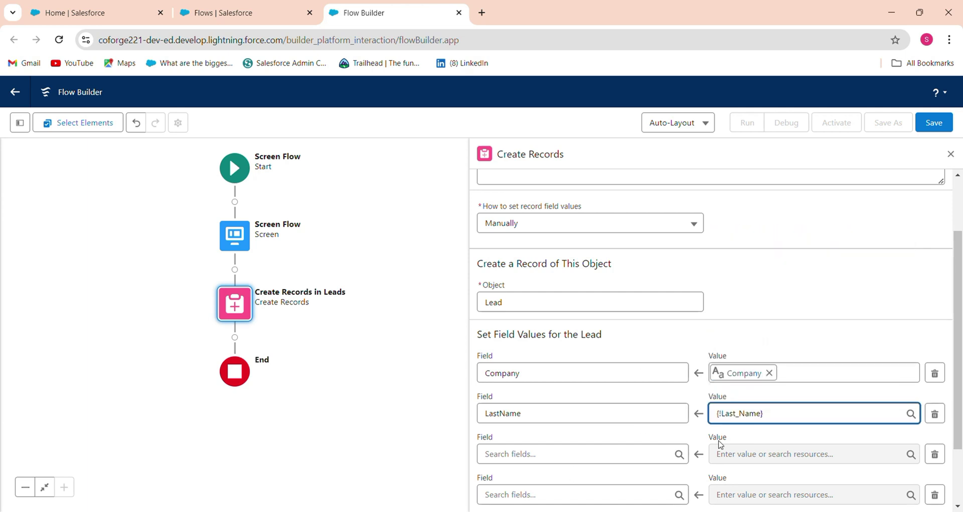
# - Set the third and fourth rows' Lead fields to Phone and Email
pyautogui.click(656, 455)
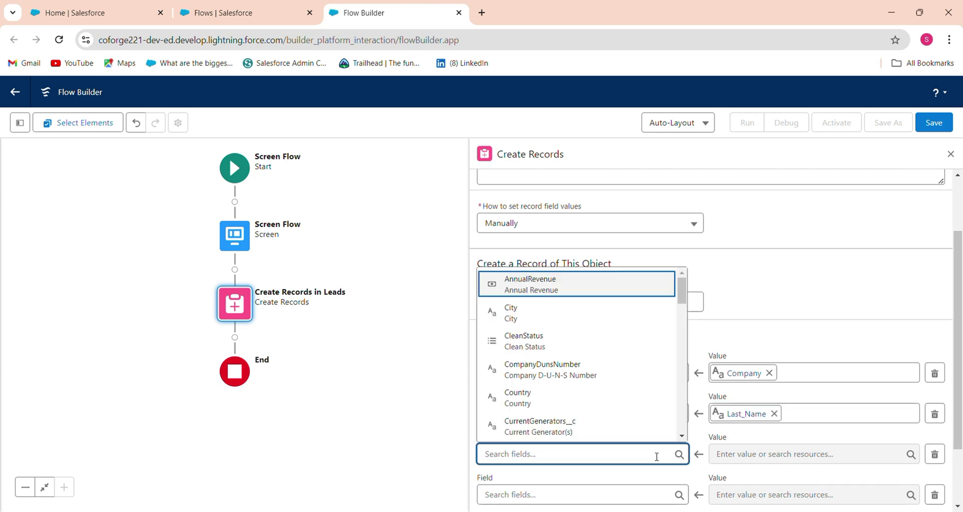
pyautogui.write('PH')
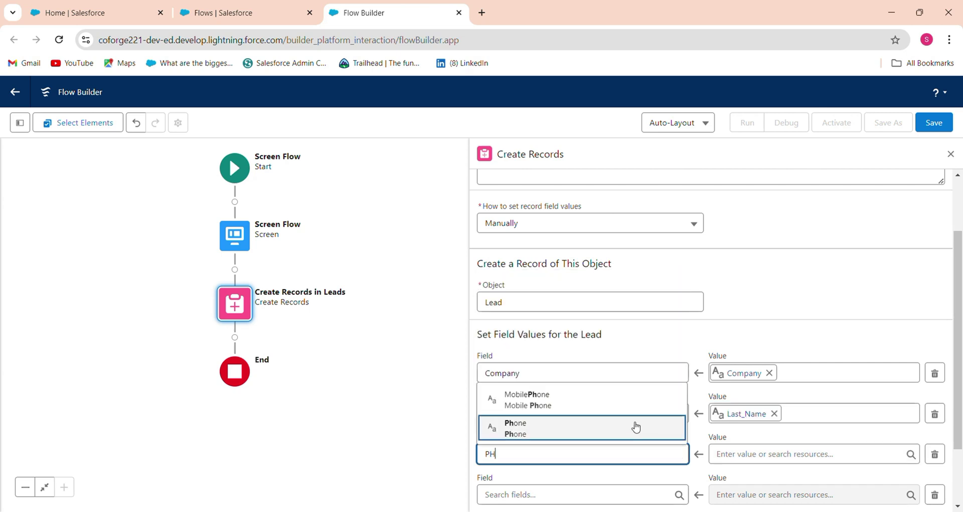
pyautogui.click(636, 427)
pyautogui.click(569, 491)
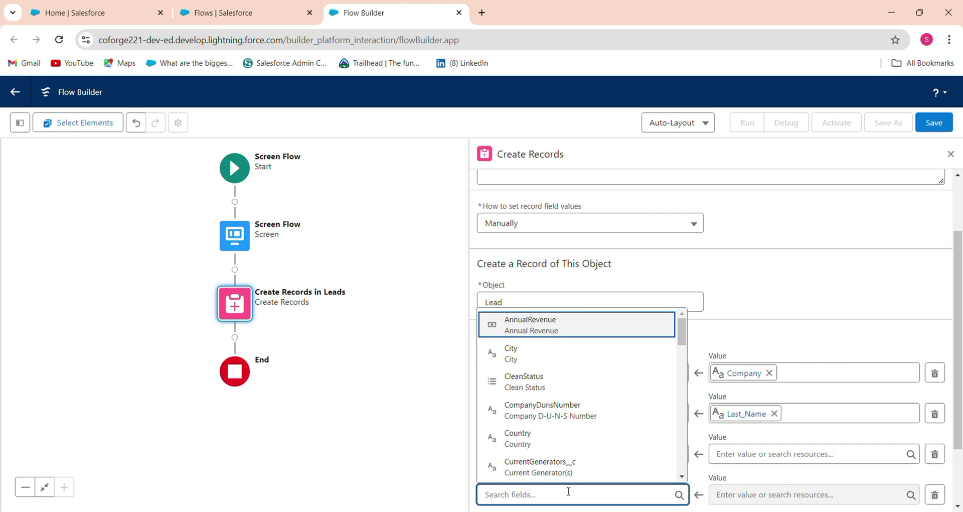
pyautogui.write('EM')
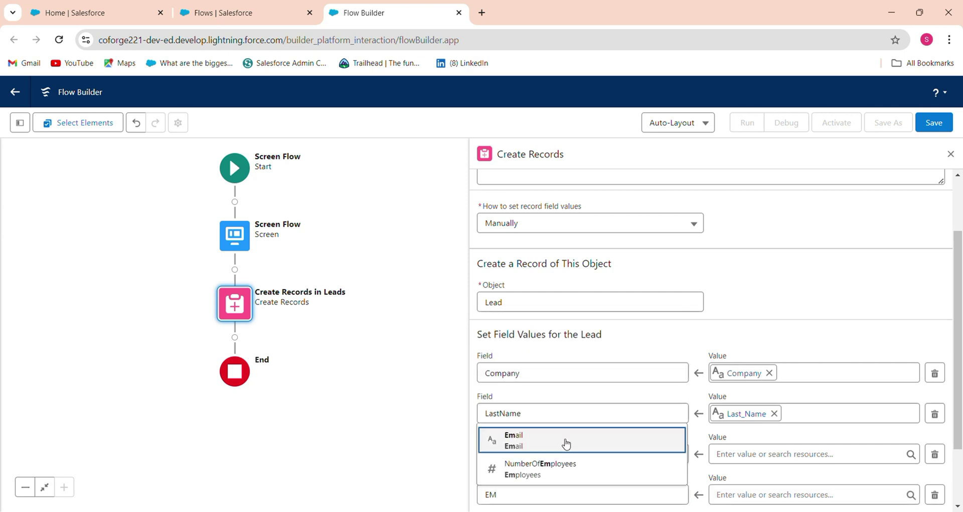
pyautogui.click(566, 380)
# - Set Phone's value to {!Phone_Nuber} and Email's value to the Email input's value
pyautogui.click(759, 457)
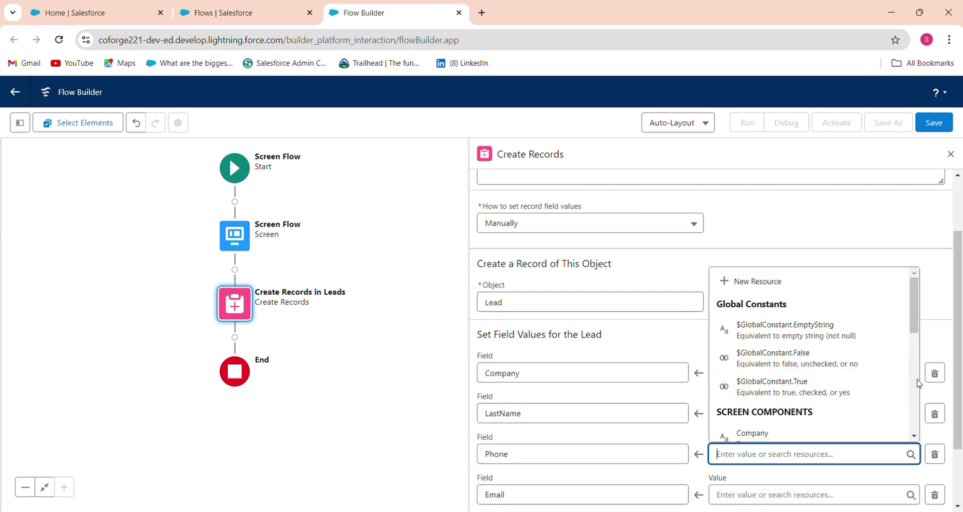
pyautogui.scroll(-3, 909, 380)
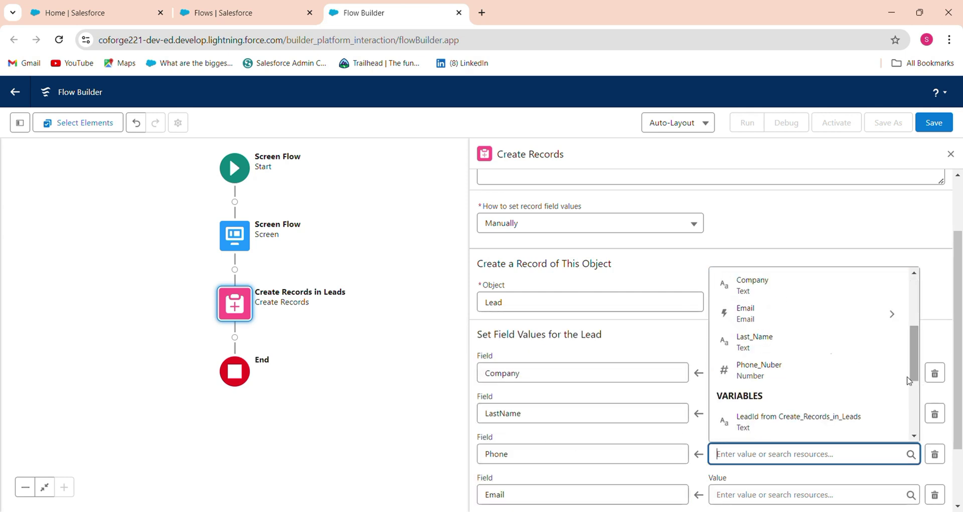
pyautogui.click(783, 367)
pyautogui.scroll(-2, 958, 392)
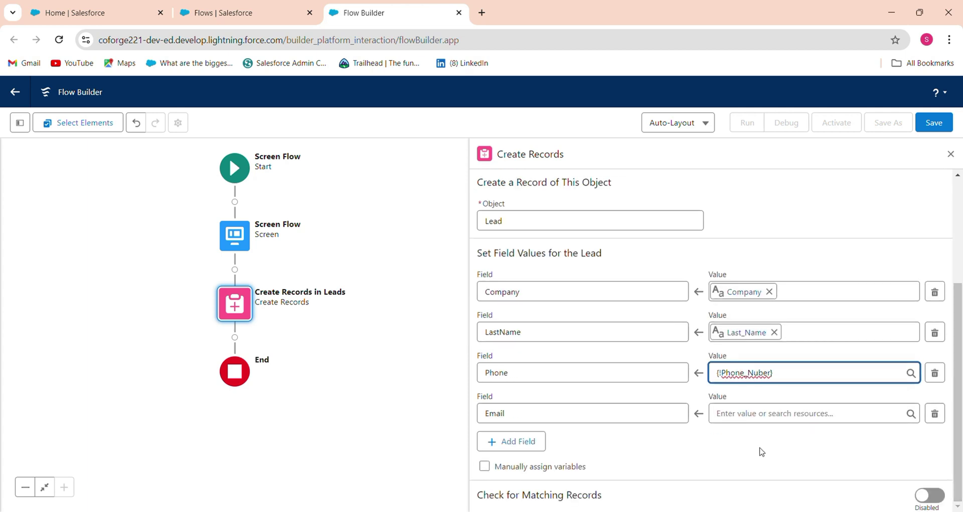
pyautogui.click(805, 416)
pyautogui.scroll(-3, 903, 351)
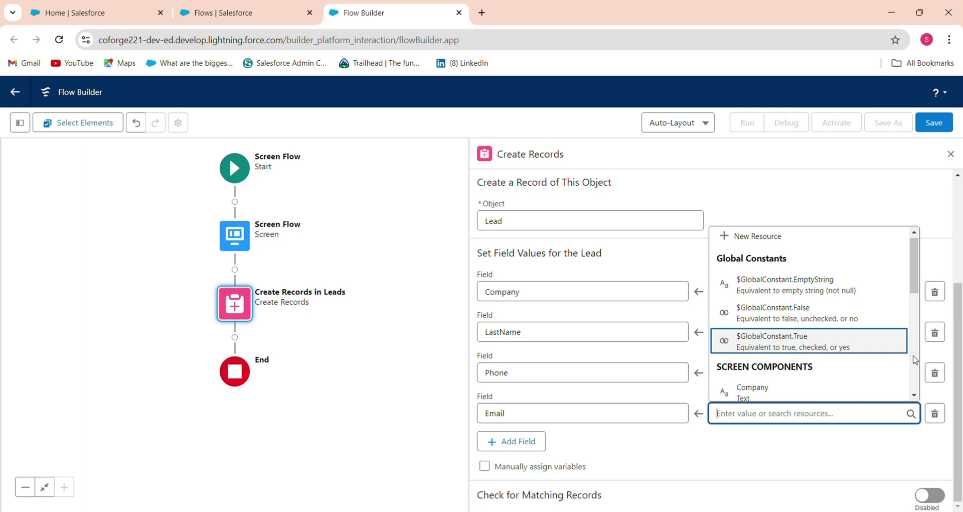
pyautogui.click(750, 272)
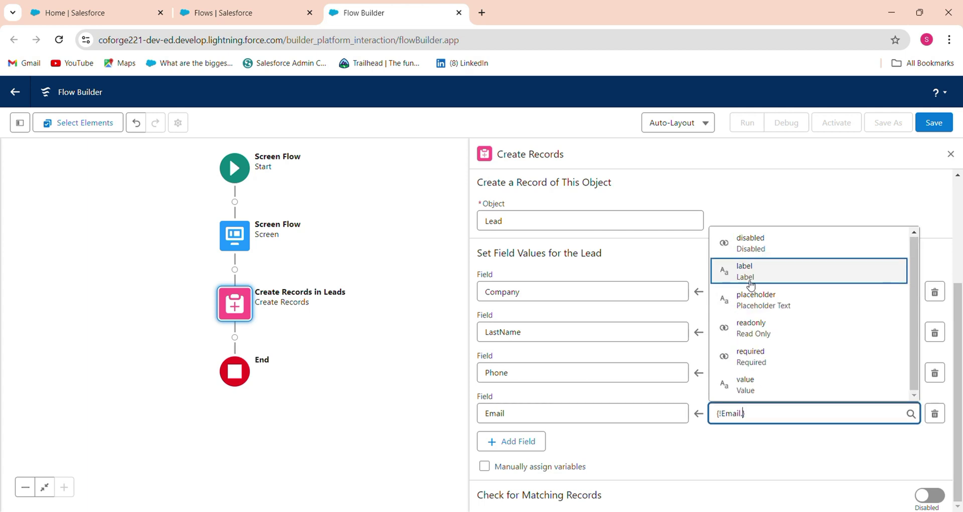
pyautogui.click(756, 383)
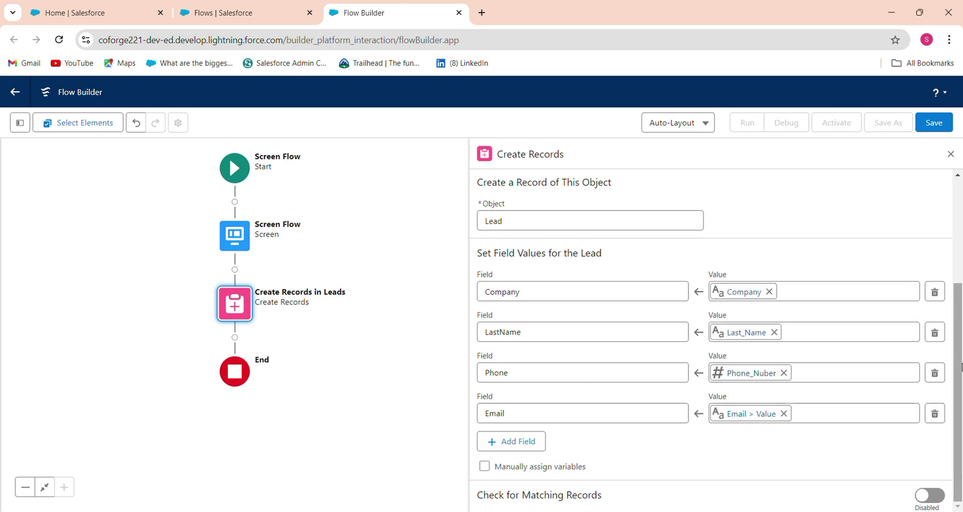
# - Add a new Screen element after Create Records in Leads
pyautogui.scroll(3, 943, 362)
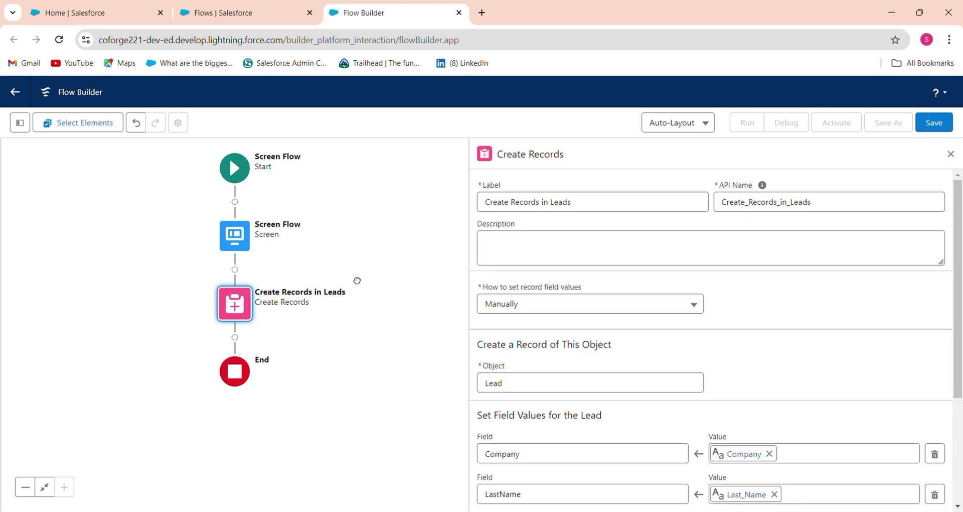
pyautogui.moveTo(357, 279); pyautogui.dragTo(419, 193)
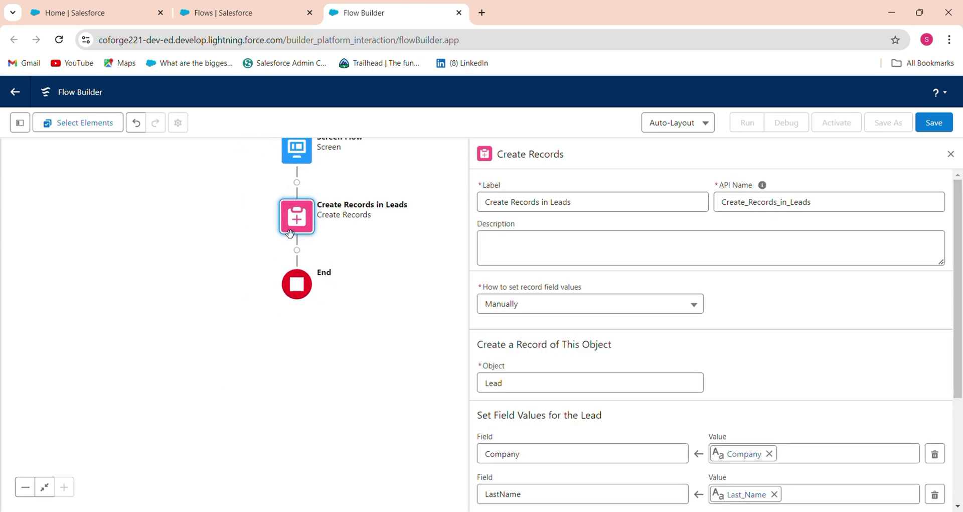
pyautogui.click(297, 250)
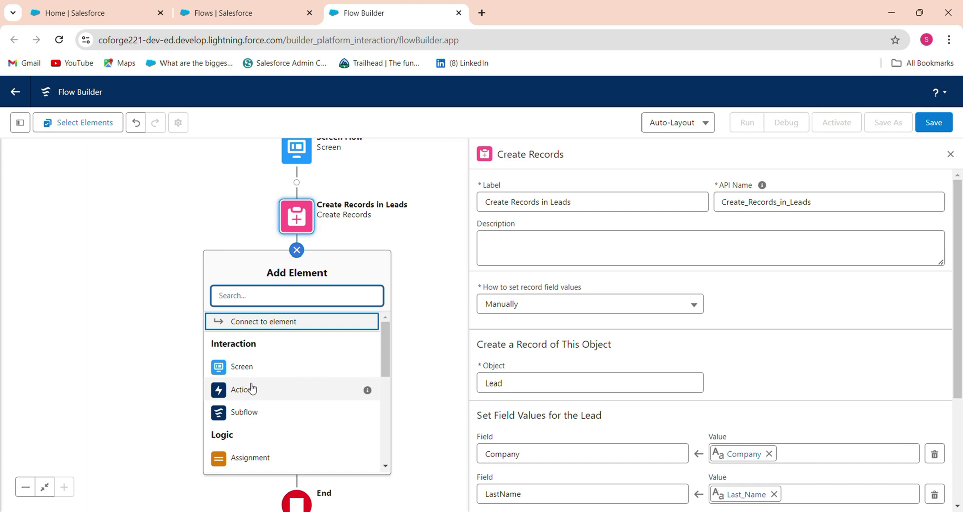
pyautogui.click(258, 372)
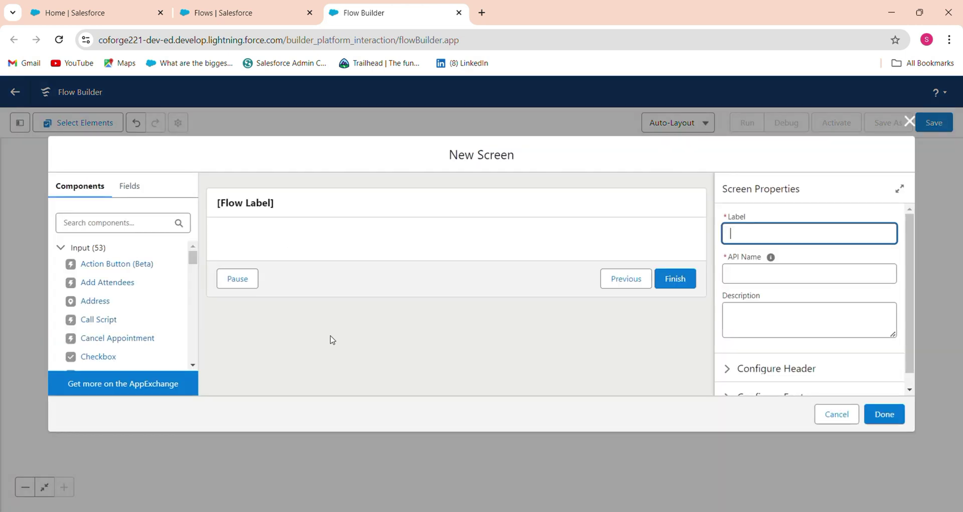
pyautogui.click(78, 222)
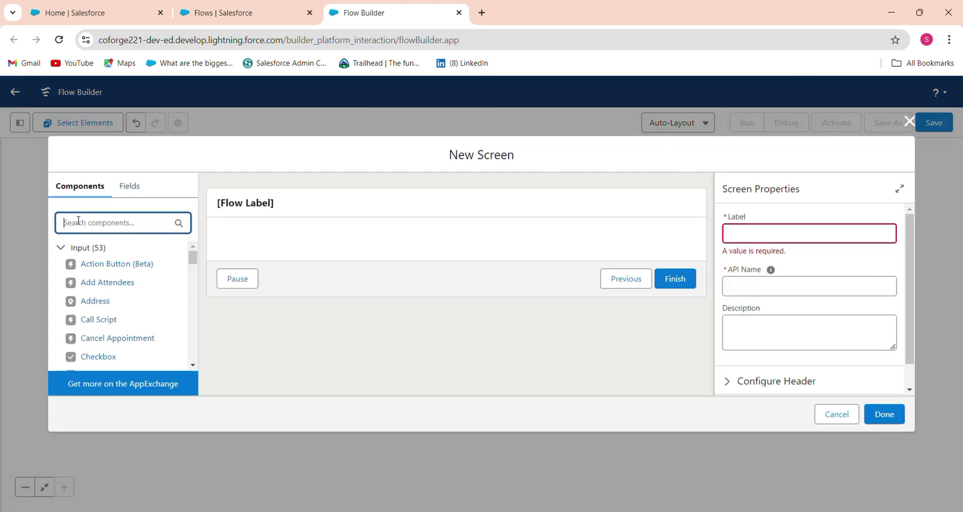
pyautogui.click(214, 259)
# - Label the screen 'Message Display' (API name Message_Display) and search components for 'tex'
pyautogui.click(748, 232)
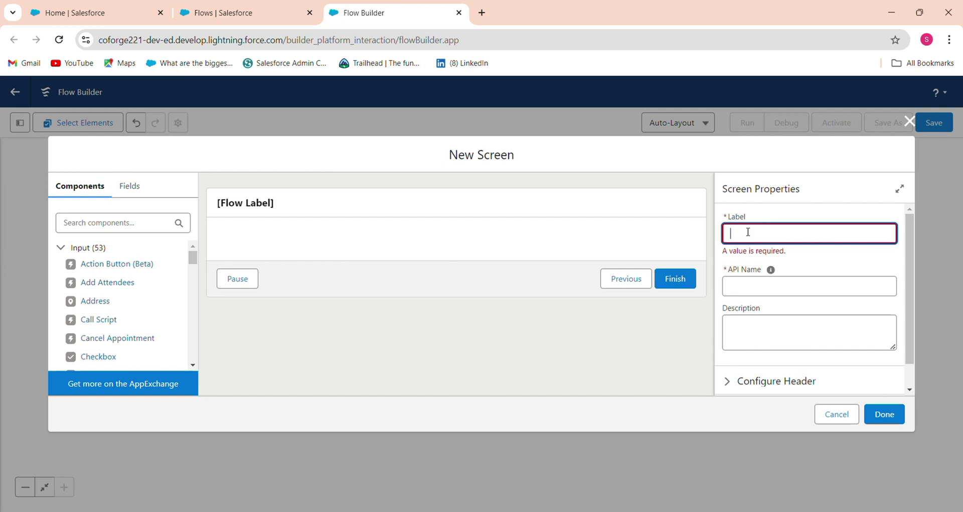
pyautogui.write('mESSA')
pyautogui.write('Mes')
pyautogui.press('BackSpace')
pyautogui.press('BackSpace')
pyautogui.write('lay')
pyautogui.press('Tab')
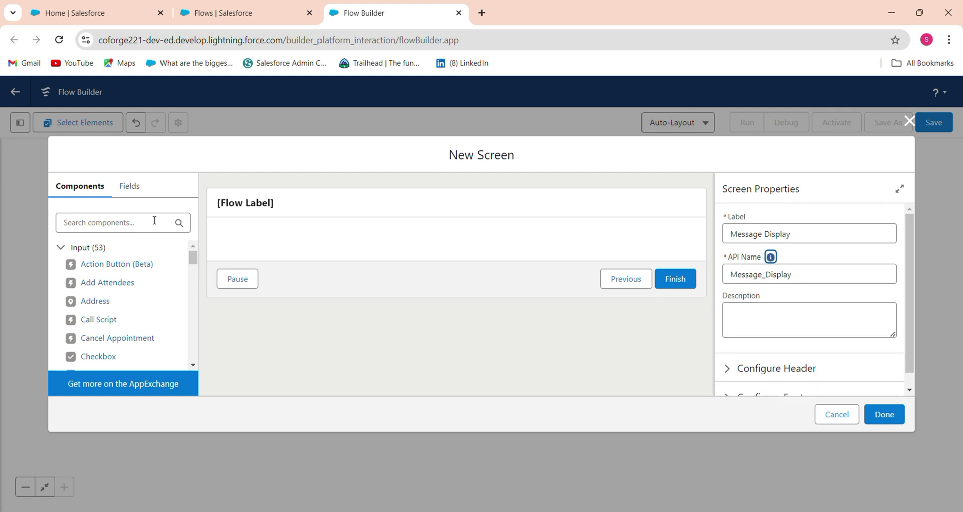
pyautogui.click(141, 223)
pyautogui.write('tex')
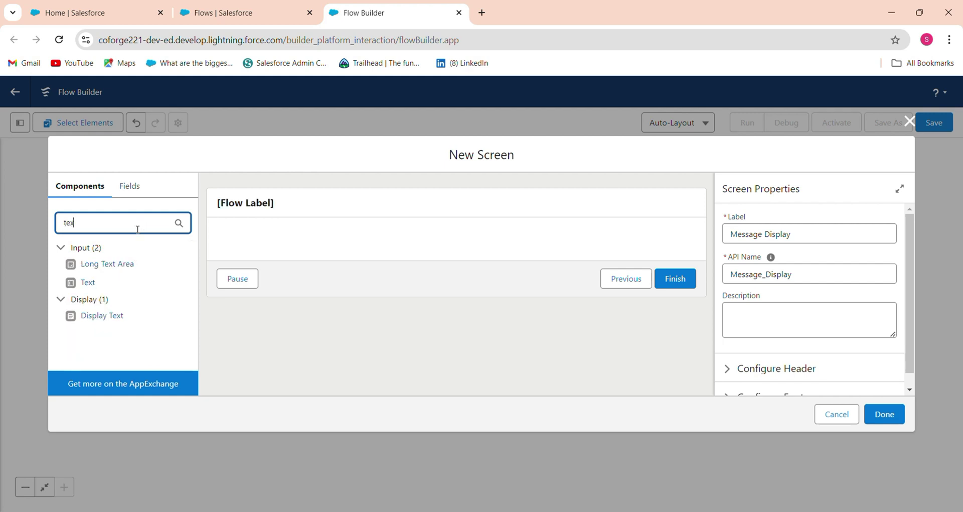
# - Place a Display Text component on the screen with API name Message
pyautogui.moveTo(112, 324); pyautogui.dragTo(320, 243)
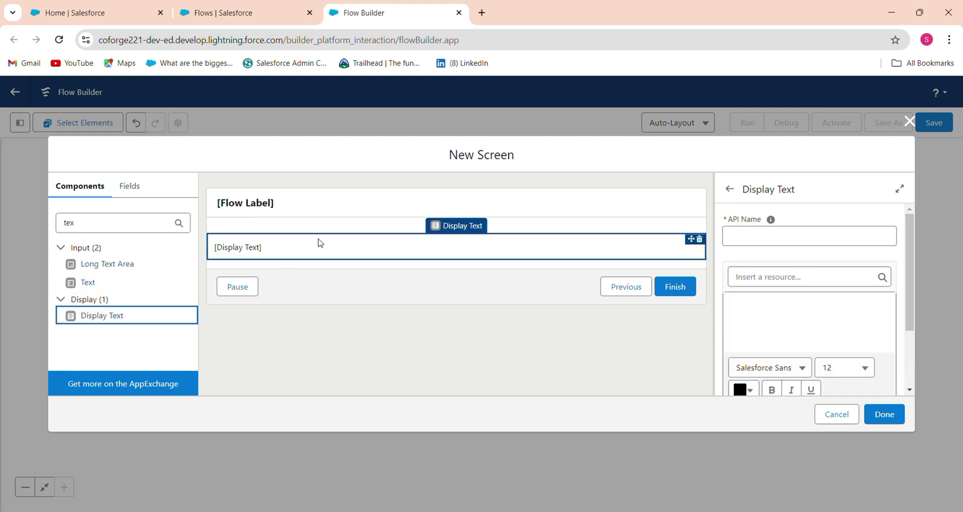
pyautogui.click(762, 230)
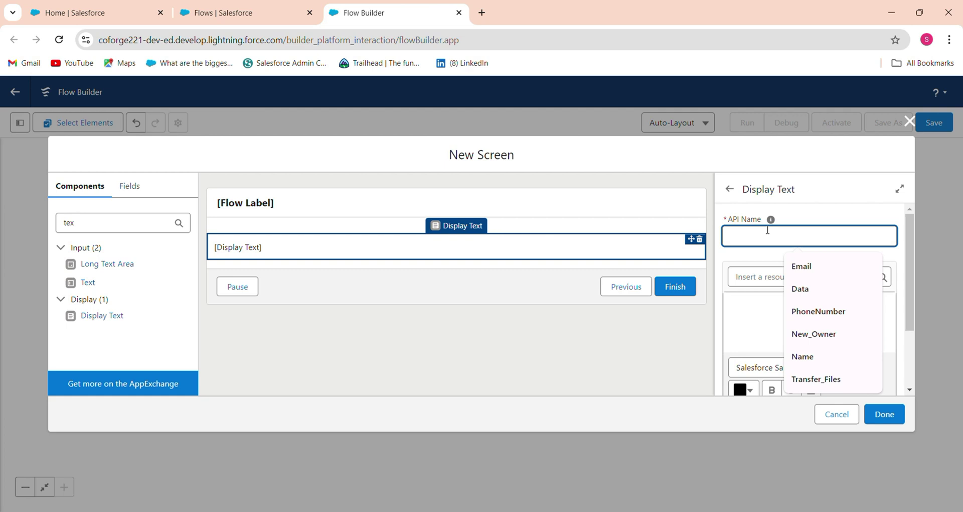
pyautogui.write('Message')
pyautogui.press('Tab')
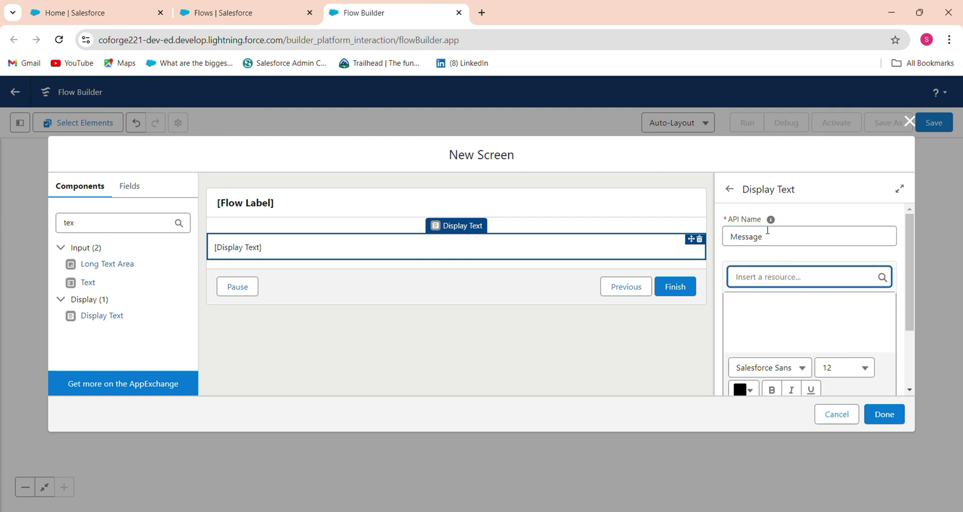
# - Write the message 'Your Records are Successfully Created !!' / 'Please Click Here to View the Record'
pyautogui.click(763, 309)
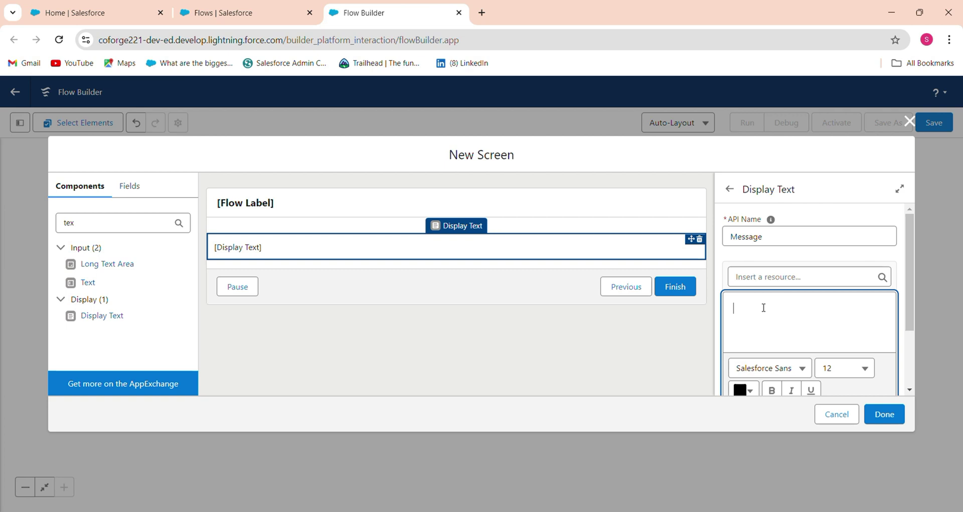
pyautogui.write('your Records ar')
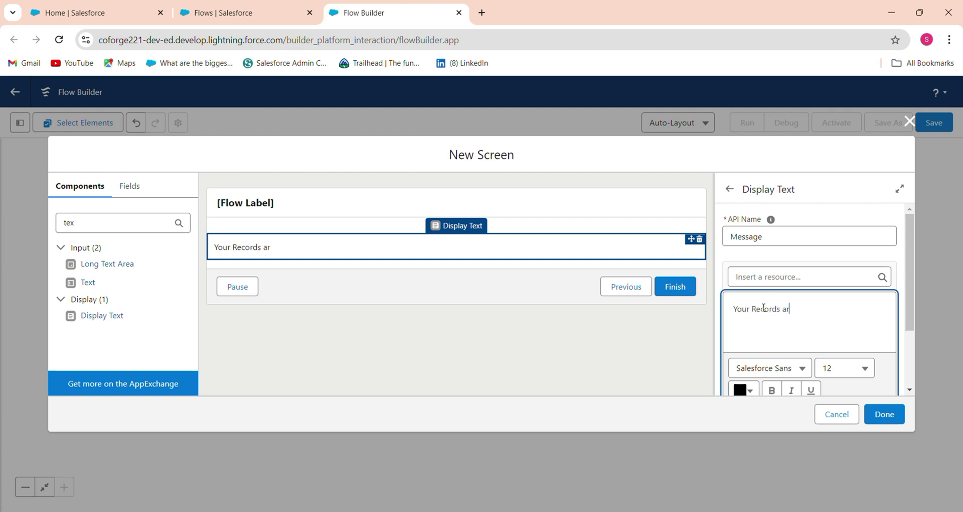
pyautogui.write('e Successfully')
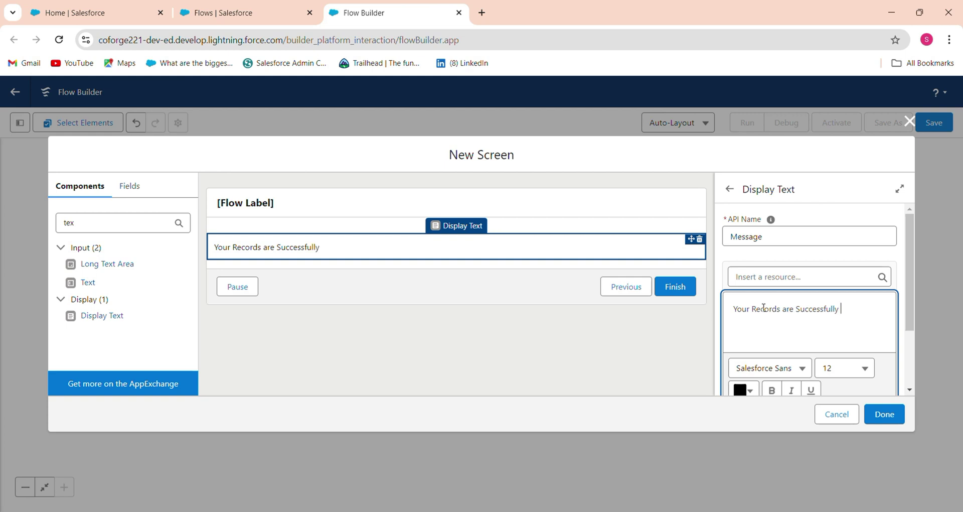
pyautogui.write(' Created !!!')
pyautogui.press('BackSpace')
pyautogui.press('Return')
pyautogui.write('P')
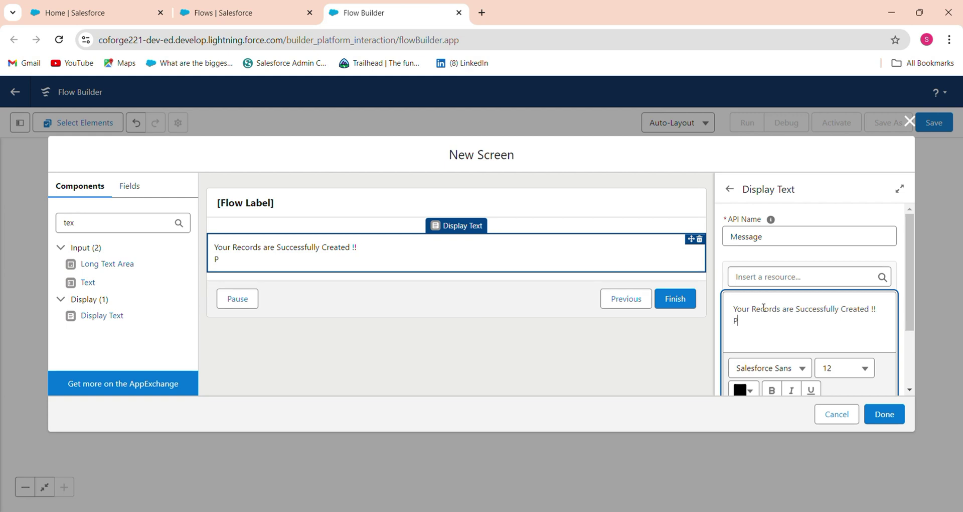
pyautogui.write('lease Click Here')
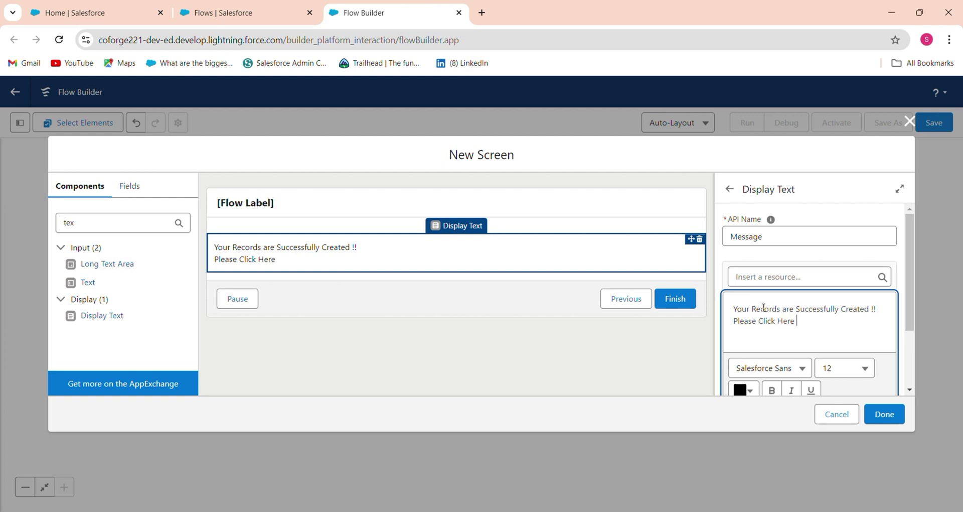
pyautogui.write(' to ')
pyautogui.write('Vide')
pyautogui.press('BackSpace')
pyautogui.press('BackSpace')
pyautogui.press('BackSpace')
pyautogui.write('ew the Records')
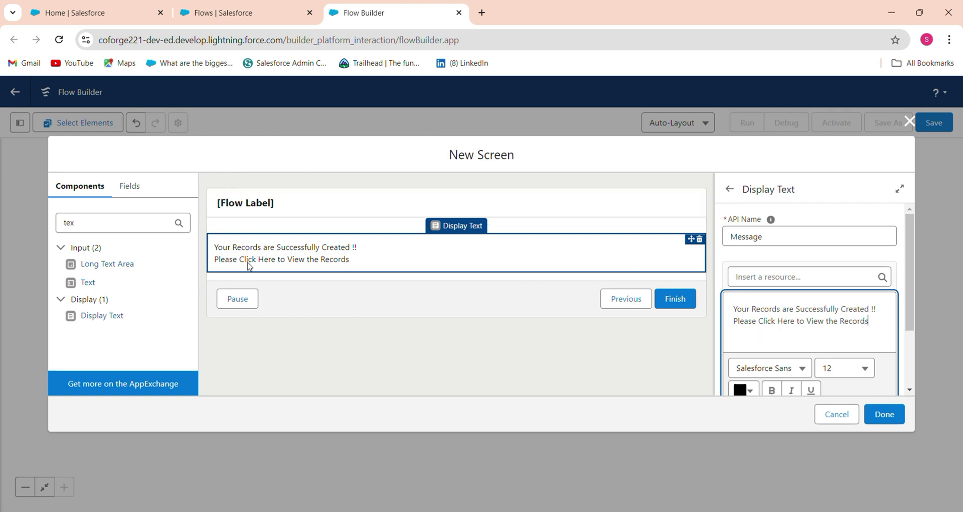
pyautogui.click(362, 261)
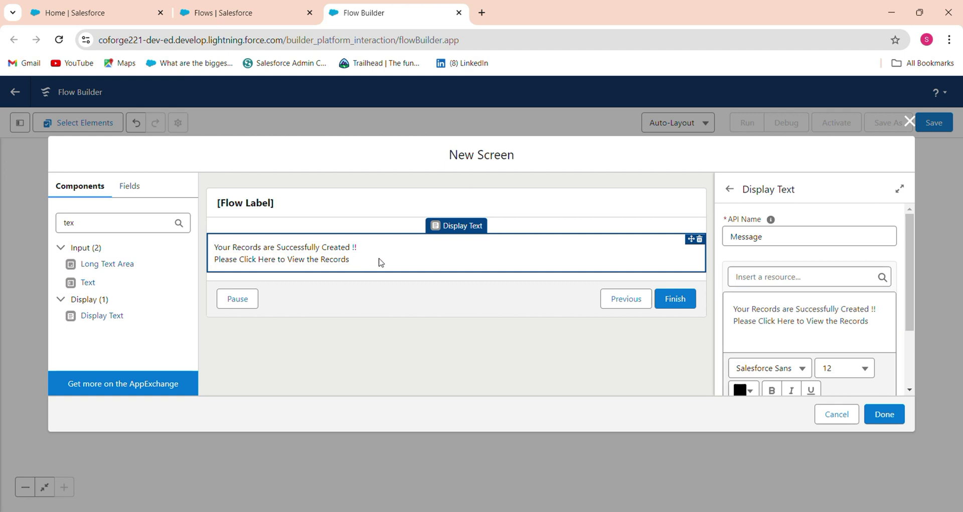
pyautogui.click(870, 324)
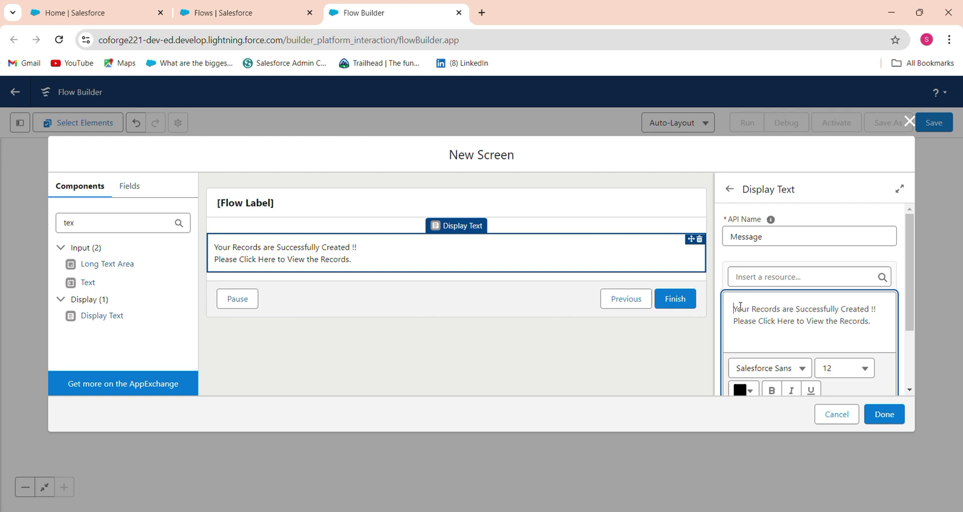
# - Make the two-line success message bold at font size 18
pyautogui.moveTo(740, 306); pyautogui.dragTo(914, 352)
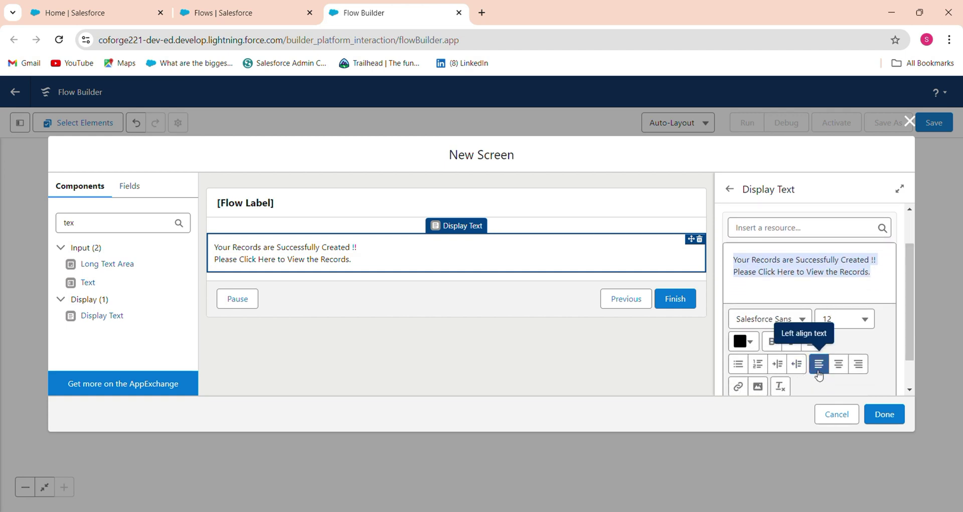
pyautogui.click(775, 345)
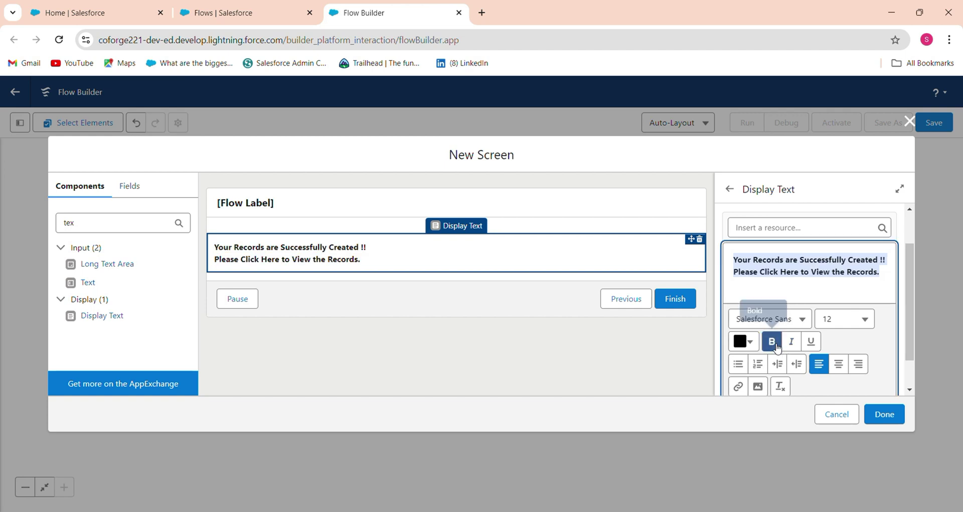
pyautogui.click(855, 319)
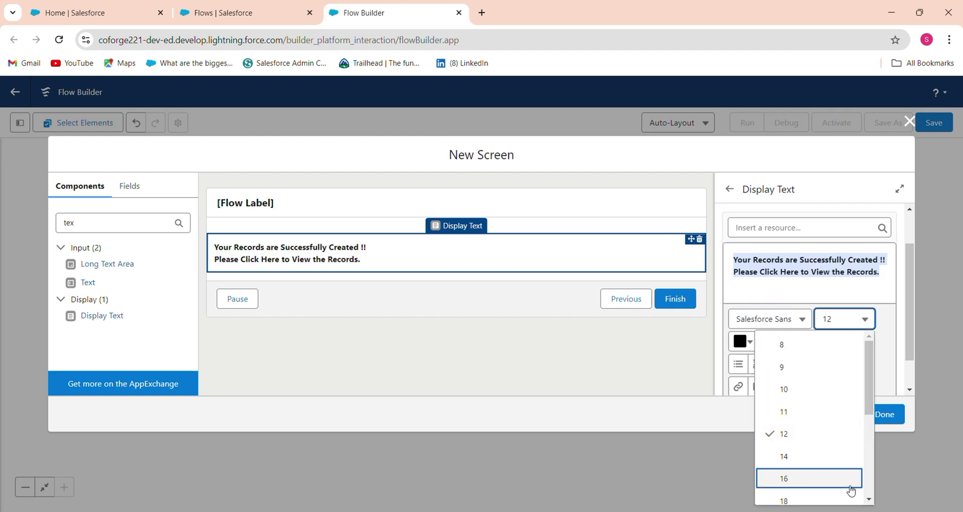
pyautogui.click(845, 491)
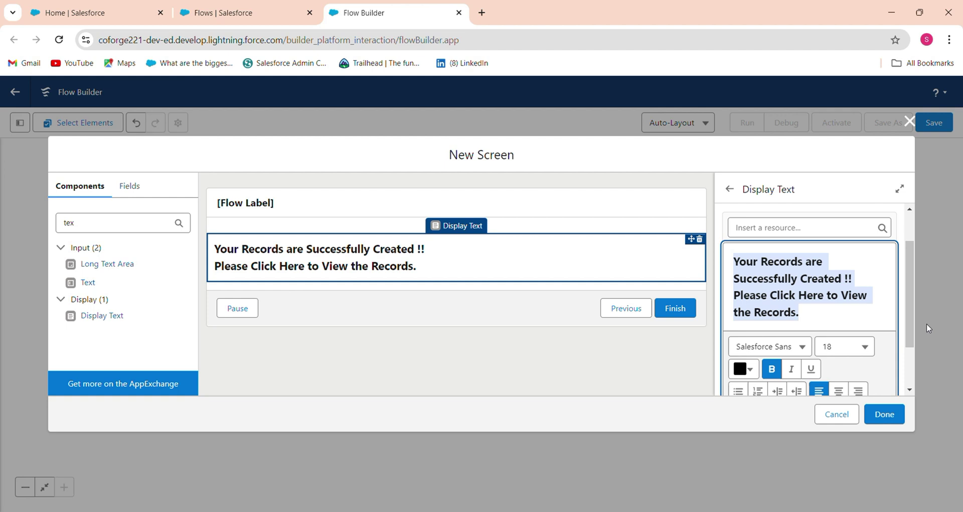
# - Centre the message text and select the words 'Click Here'
pyautogui.scroll(-2, 910, 335)
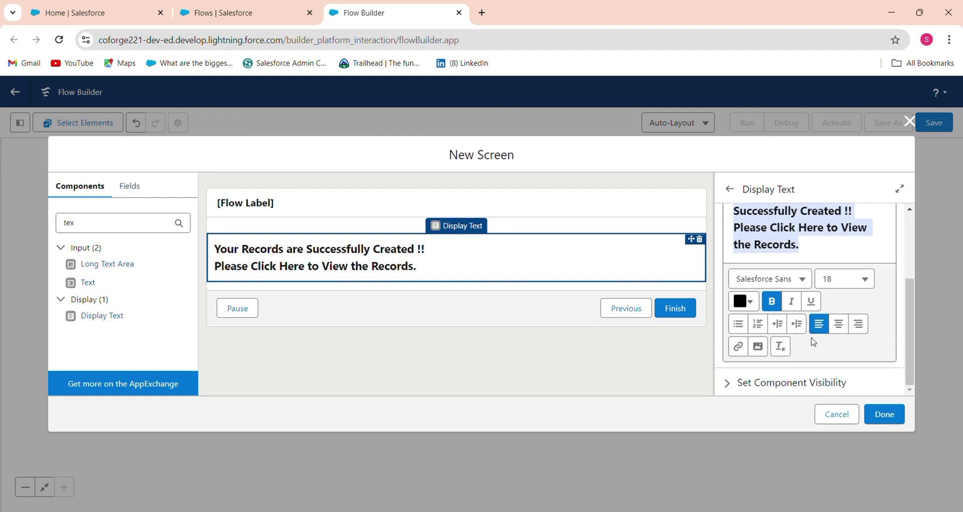
pyautogui.click(837, 324)
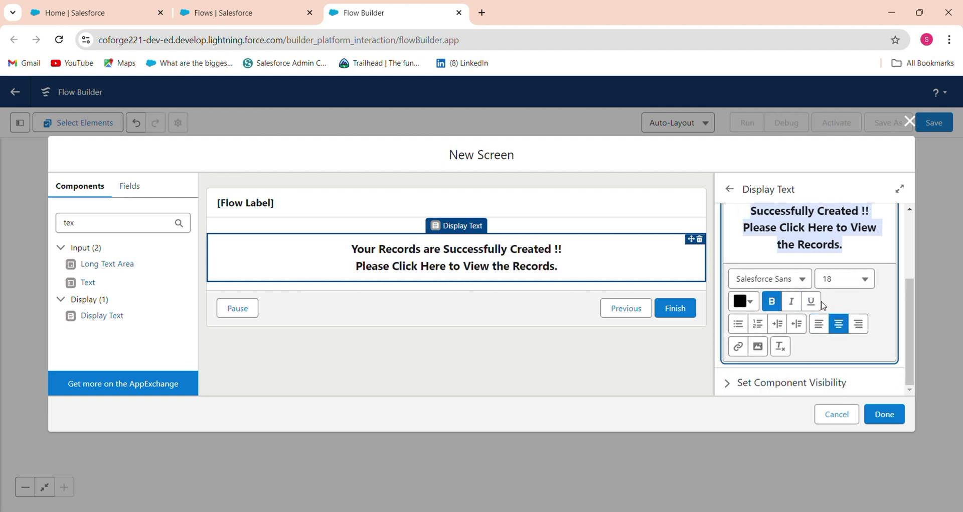
pyautogui.click(872, 302)
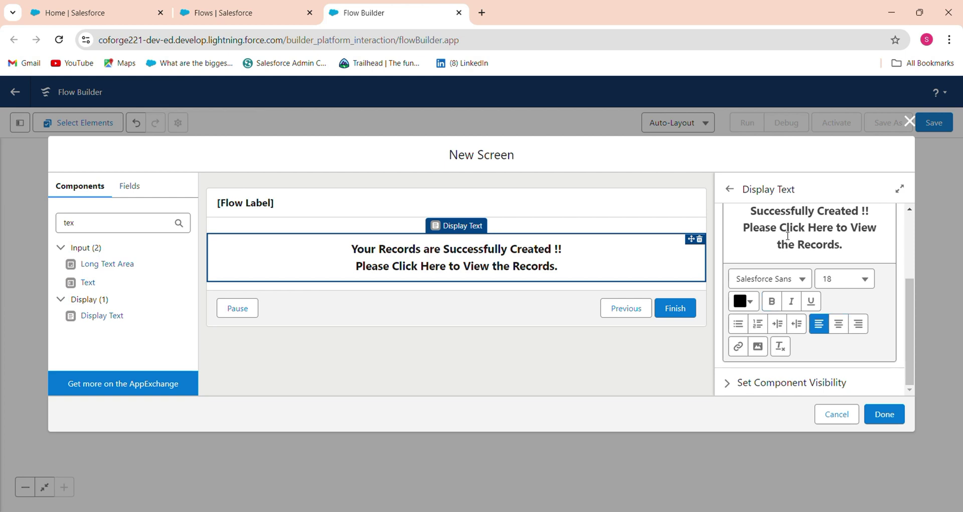
pyautogui.moveTo(780, 228); pyautogui.dragTo(834, 228)
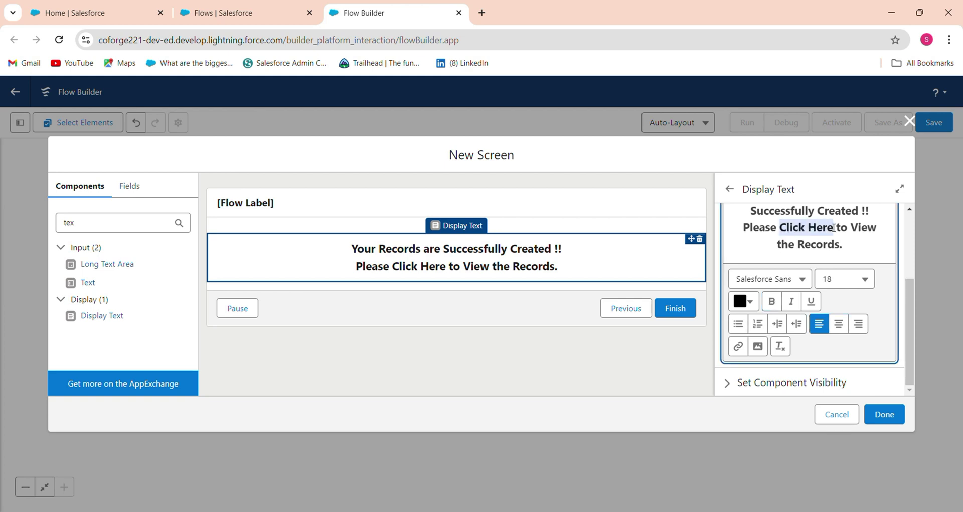
pyautogui.click(739, 348)
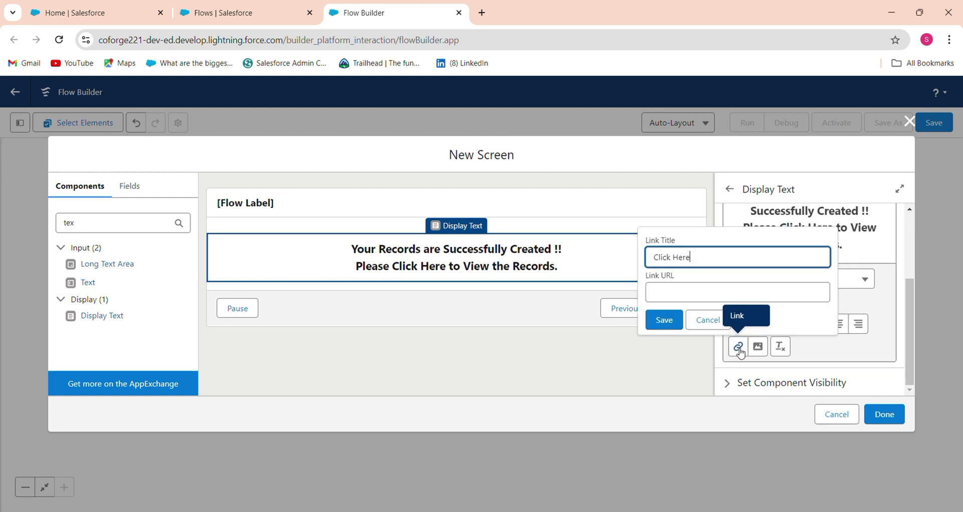
pyautogui.click(674, 289)
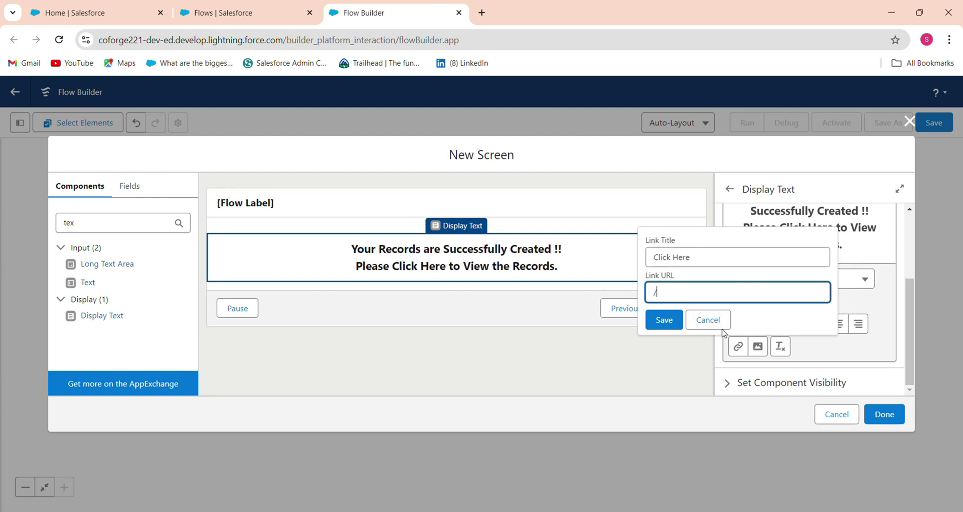
pyautogui.click(878, 295)
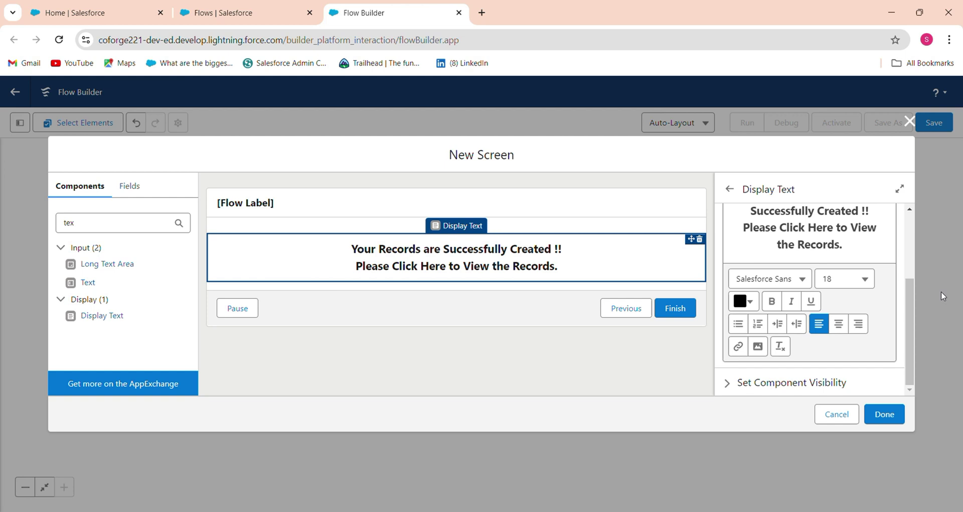
pyautogui.moveTo(912, 301); pyautogui.dragTo(915, 261)
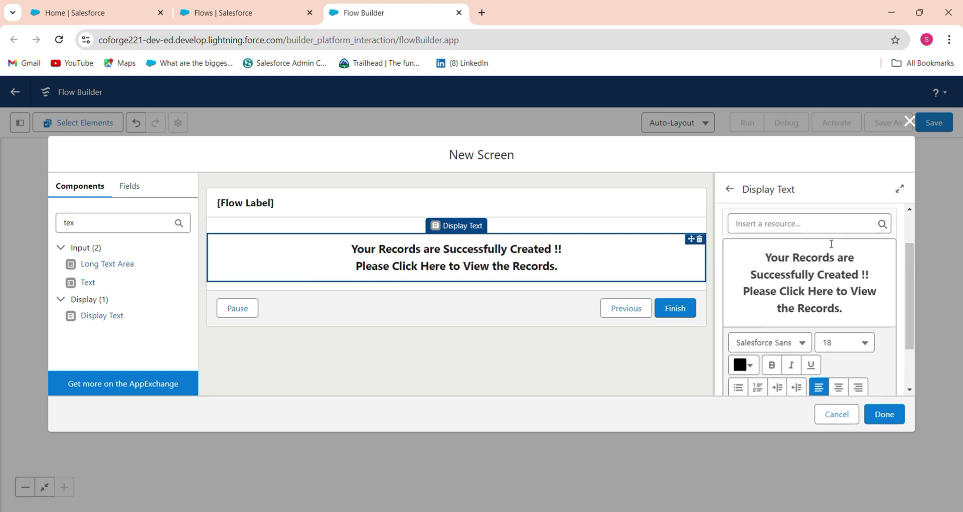
pyautogui.click(822, 226)
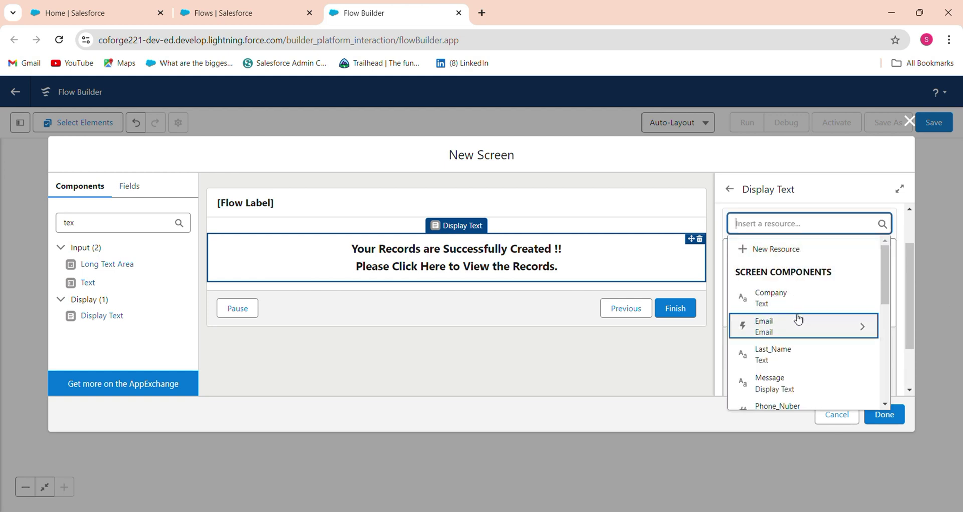
pyautogui.moveTo(885, 301); pyautogui.dragTo(883, 370)
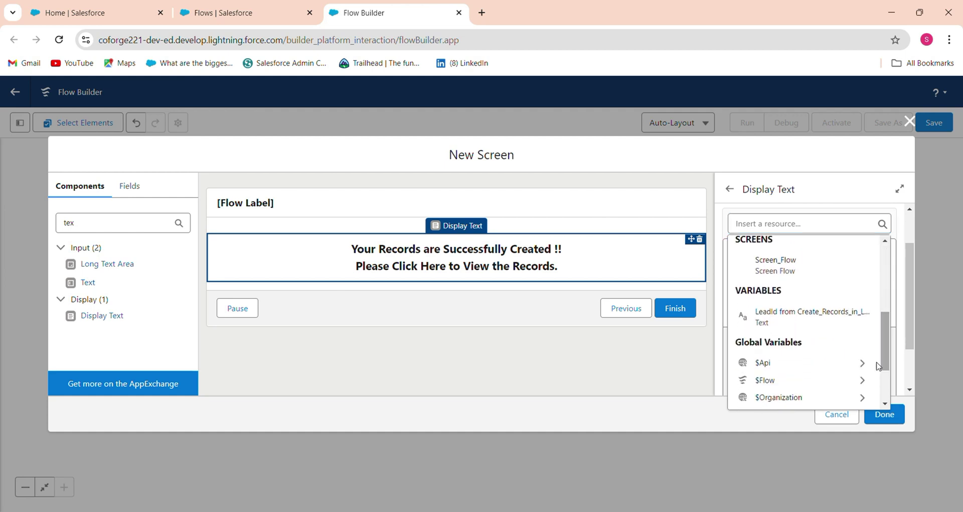
pyautogui.click(792, 334)
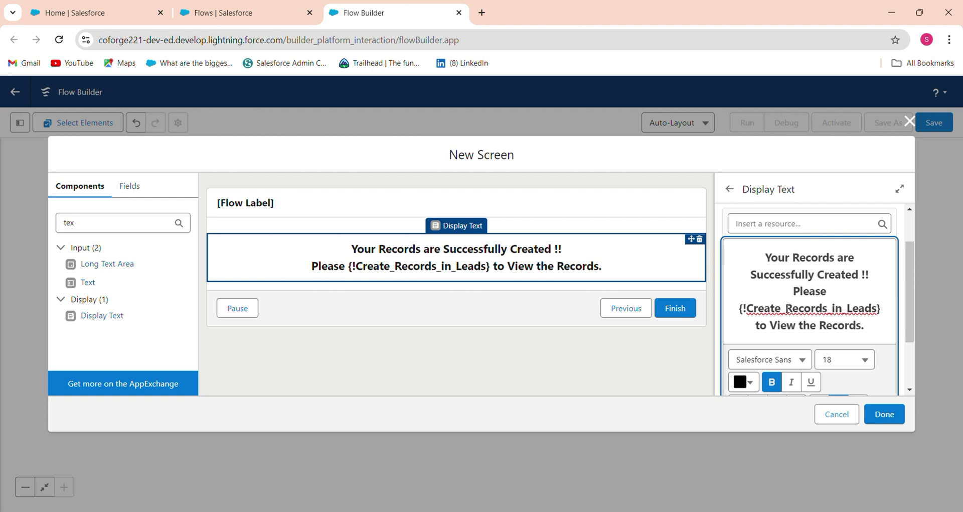
pyautogui.moveTo(740, 310); pyautogui.dragTo(883, 309)
pyautogui.hotkey('ctrl', 'c')
pyautogui.press('BackSpace')
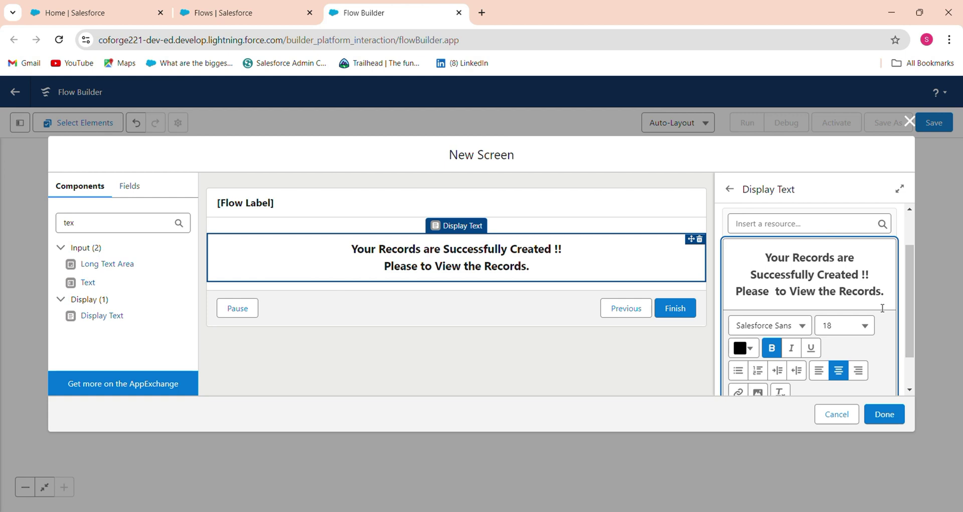
pyautogui.write('Click Here')
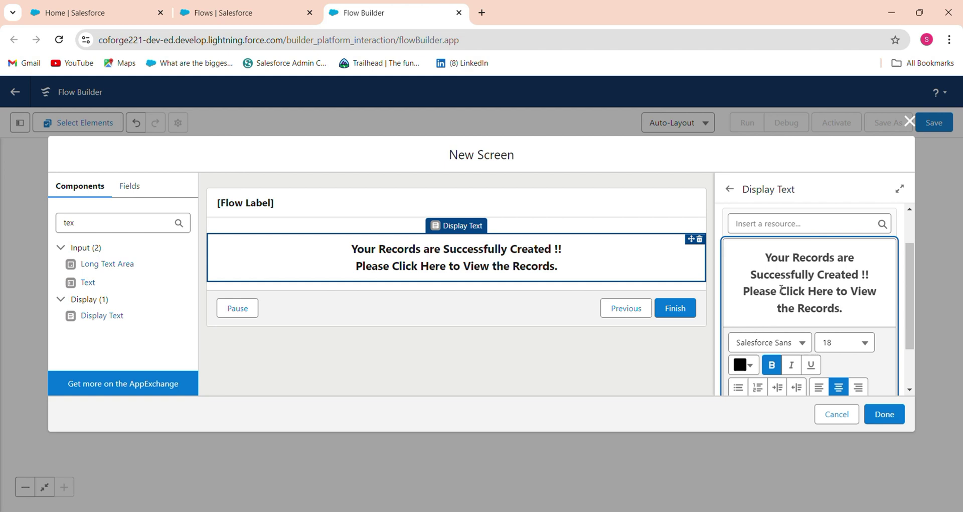
# - Link 'Click Here' to the URL /{!Create_Records_in_Leads}
pyautogui.moveTo(779, 291); pyautogui.dragTo(834, 290)
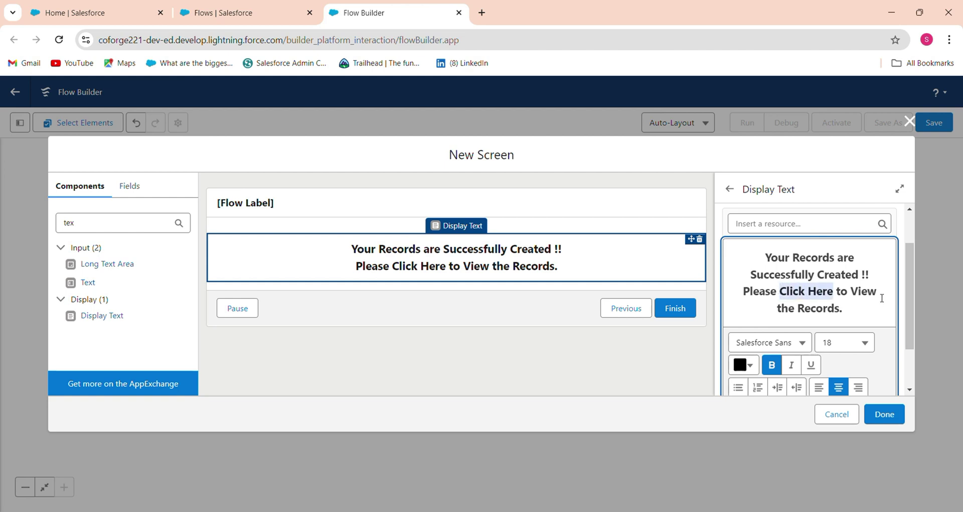
pyautogui.scroll(-2, 902, 319)
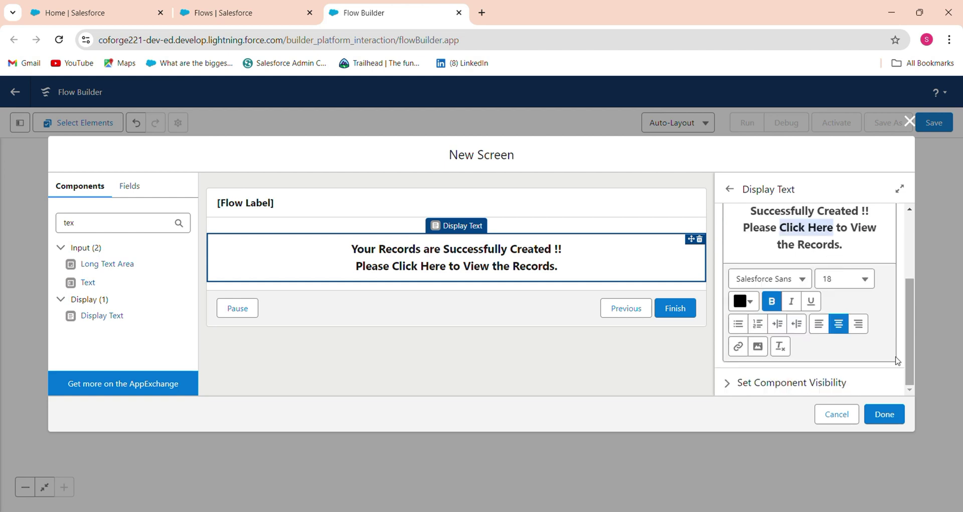
pyautogui.click(738, 346)
pyautogui.click(676, 297)
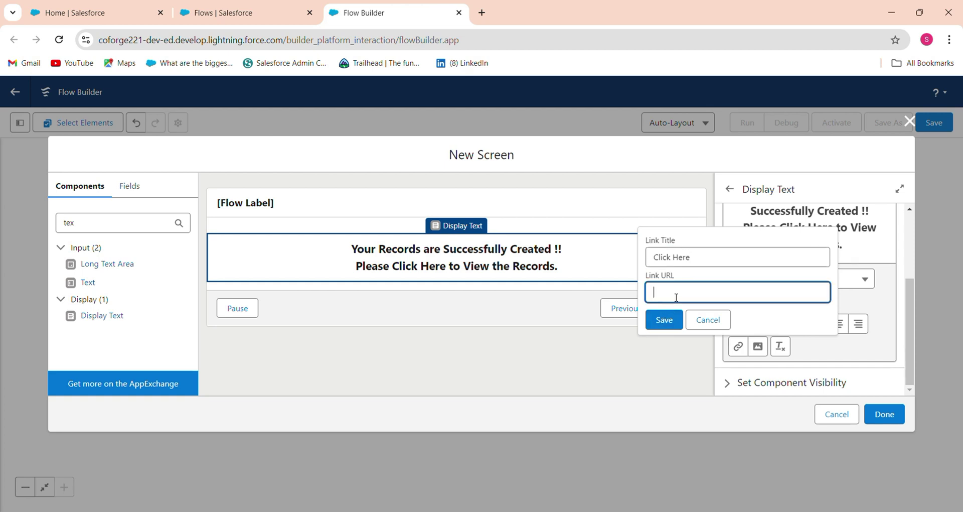
pyautogui.write('/')
pyautogui.hotkey('ctrl', 'v')
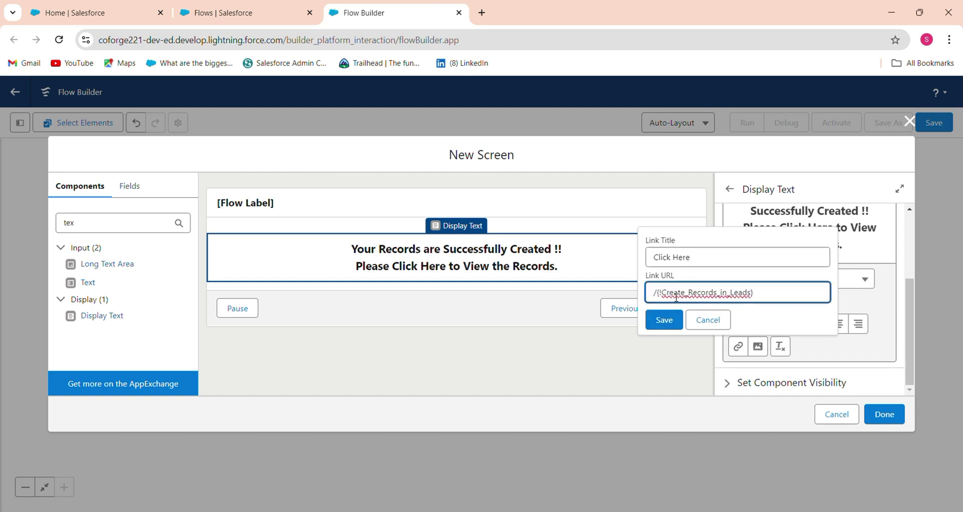
pyautogui.click(664, 319)
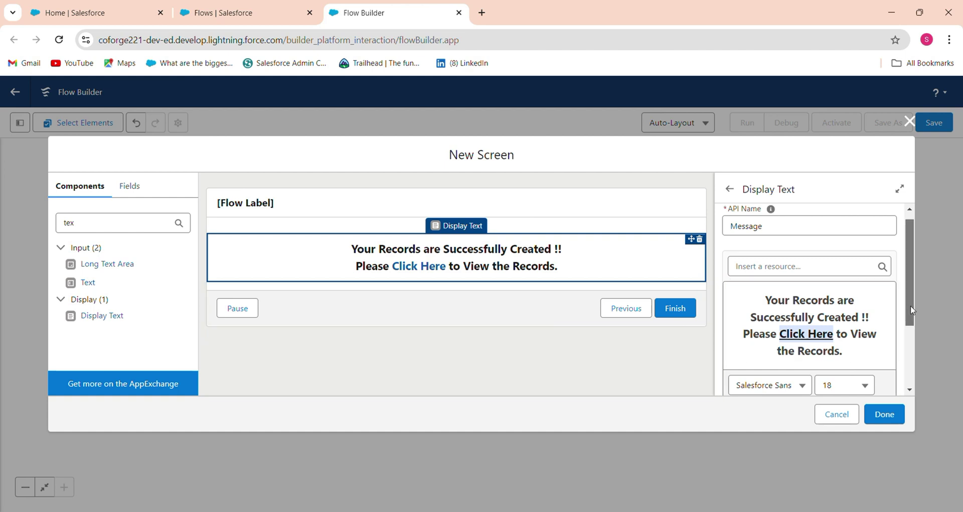
# - Select the 'Your Records are Successfully Created !!' line and try a green text colour
pyautogui.moveTo(910, 305); pyautogui.dragTo(903, 266)
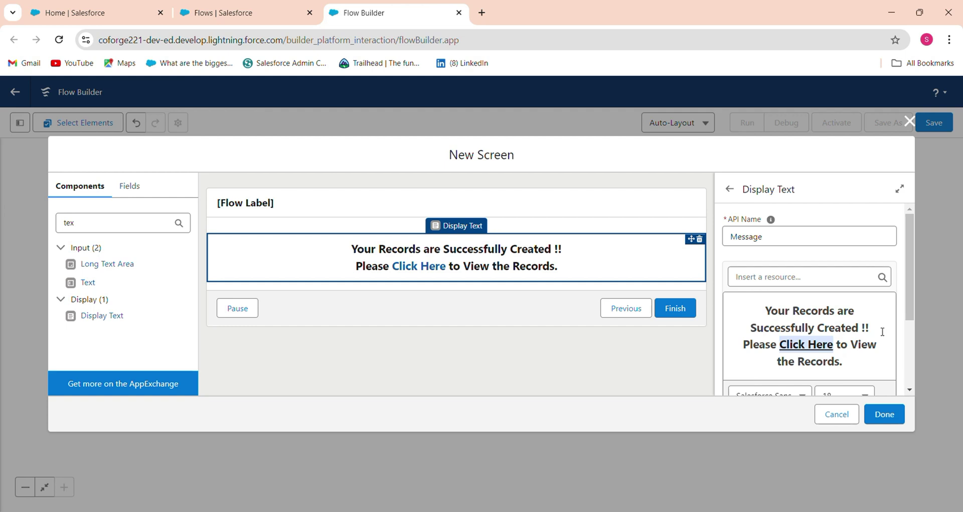
pyautogui.moveTo(769, 310); pyautogui.dragTo(873, 327)
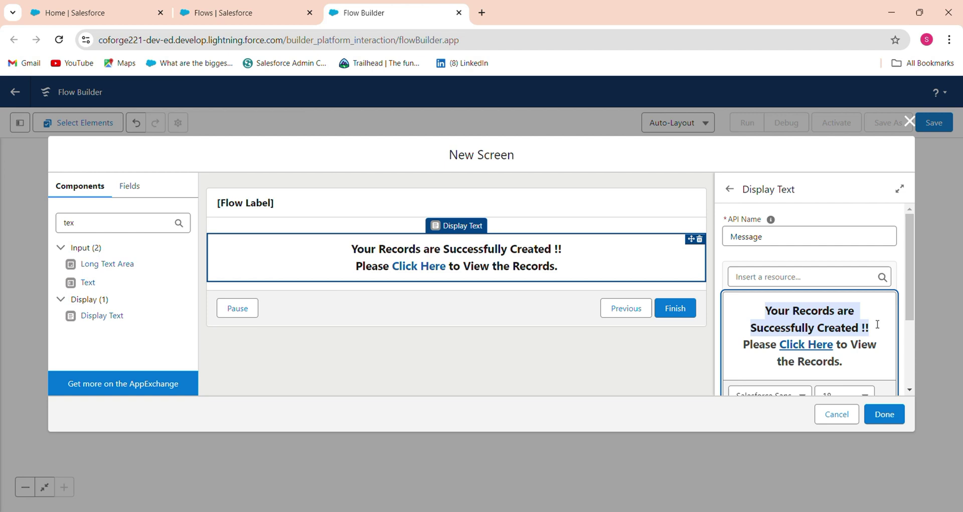
pyautogui.scroll(-1, 909, 301)
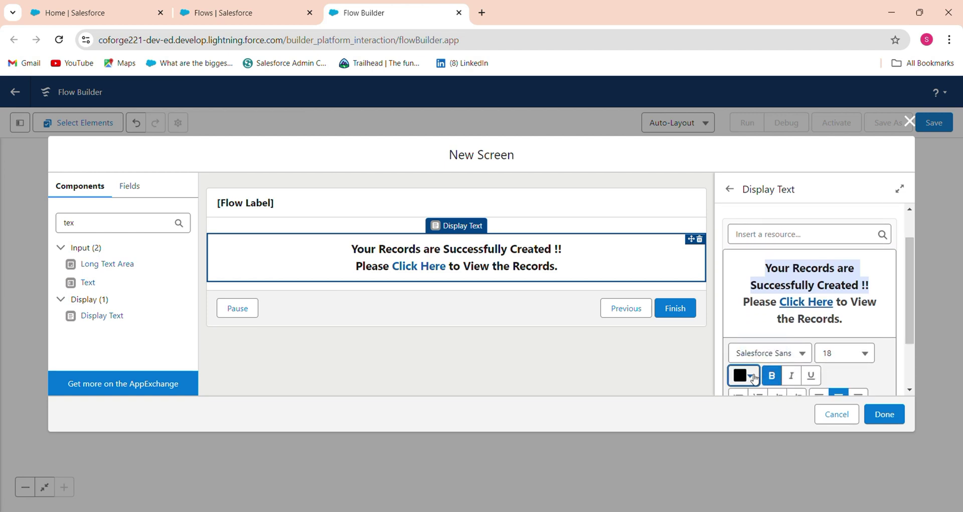
pyautogui.click(746, 375)
pyautogui.click(763, 284)
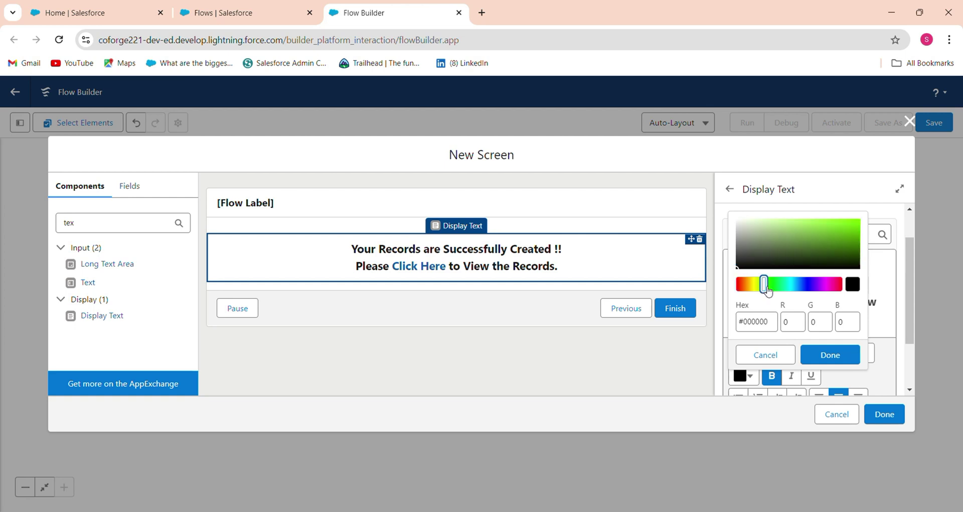
pyautogui.click(828, 356)
pyautogui.click(883, 316)
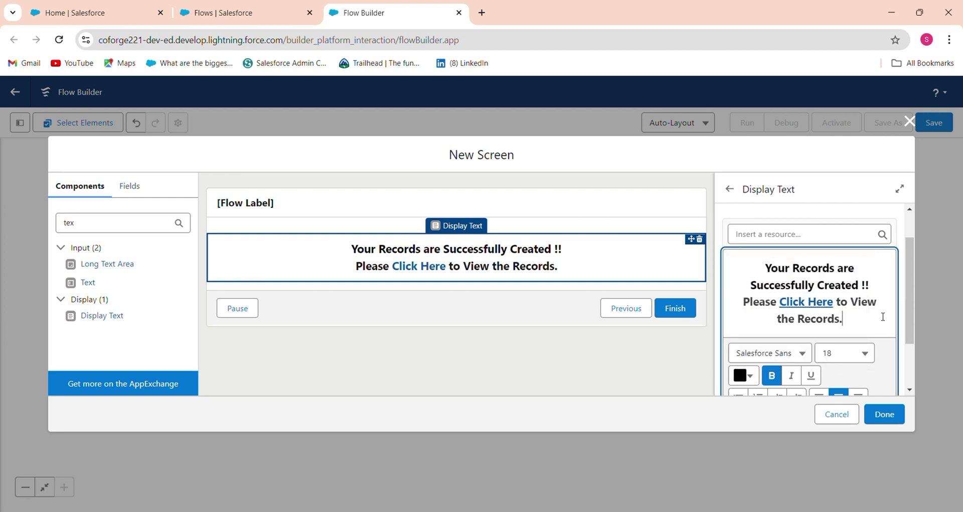
pyautogui.moveTo(765, 268); pyautogui.dragTo(871, 285)
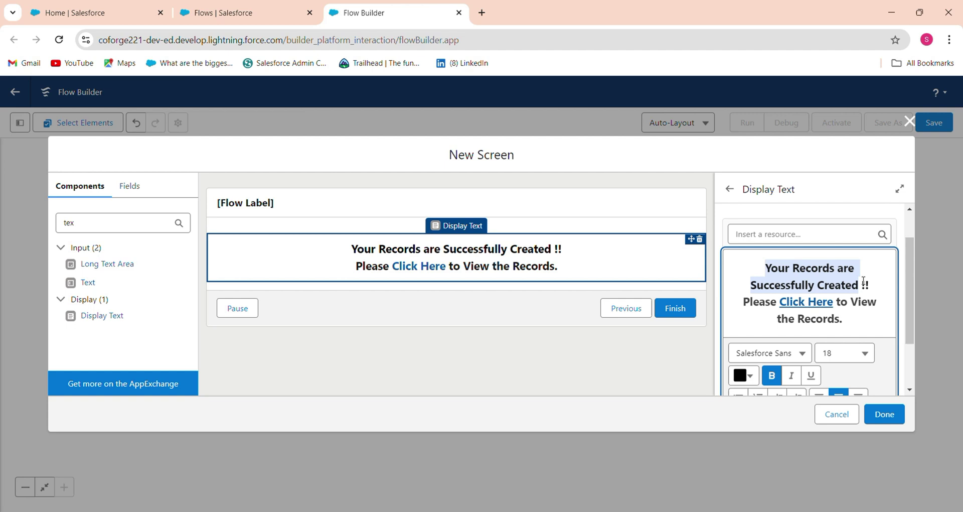
pyautogui.click(744, 375)
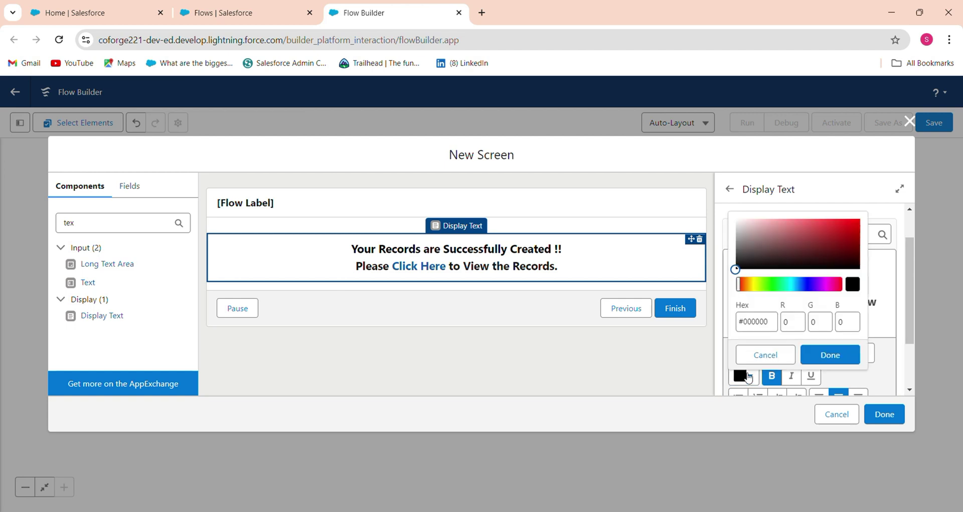
pyautogui.moveTo(748, 285); pyautogui.dragTo(768, 285)
pyautogui.click(830, 247)
pyautogui.moveTo(833, 249); pyautogui.dragTo(859, 225)
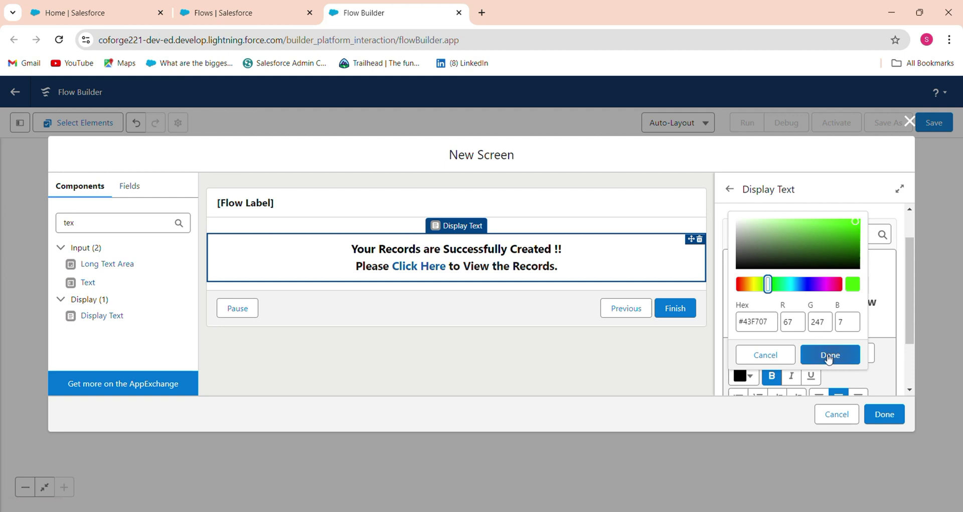
pyautogui.click(829, 355)
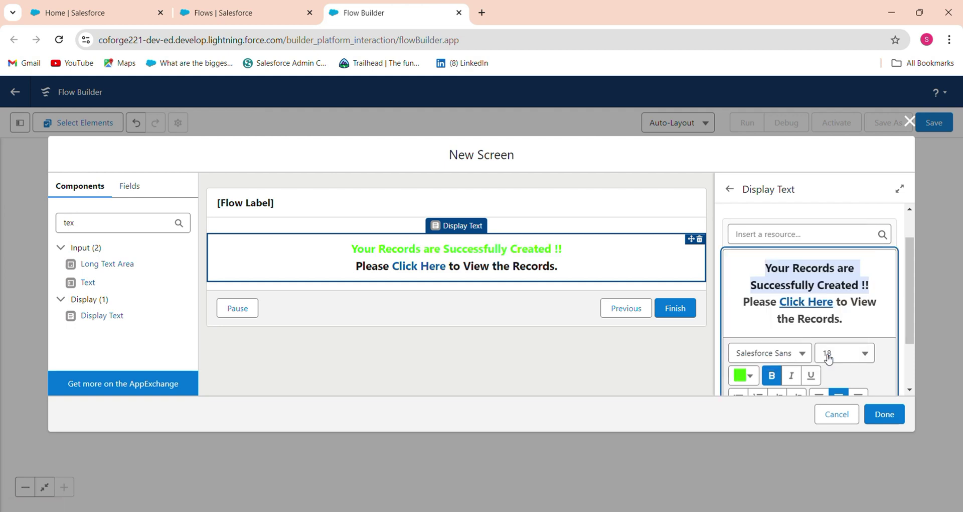
# - Change the success line's text colour to blue #2230F7
pyautogui.click(742, 374)
pyautogui.moveTo(766, 288); pyautogui.dragTo(805, 285)
pyautogui.click(842, 221)
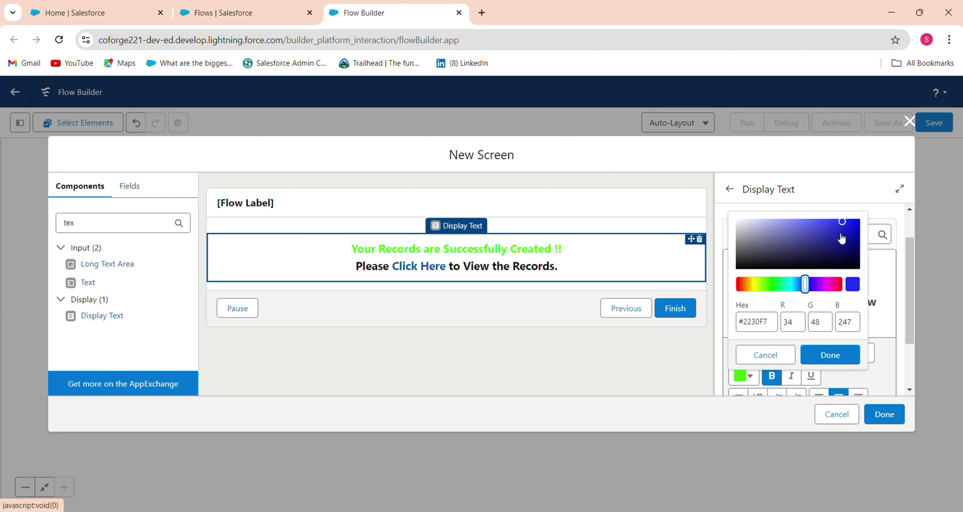
pyautogui.click(830, 356)
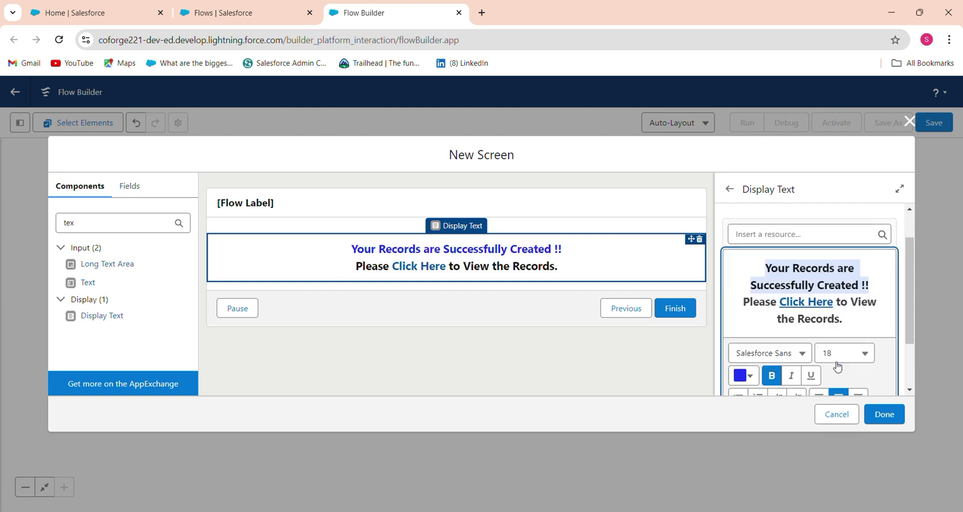
# - Reopen the Message Display confirmation screen for editing
pyautogui.click(874, 415)
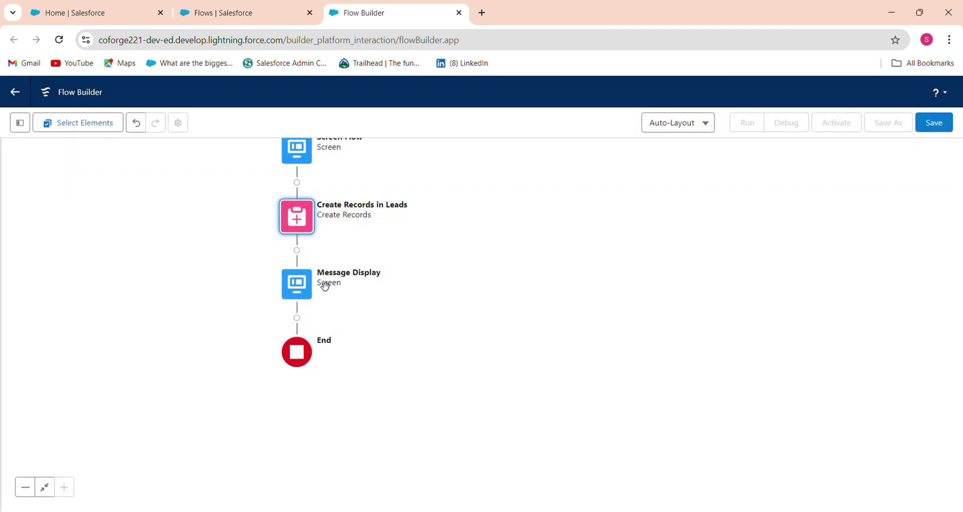
pyautogui.click(297, 284)
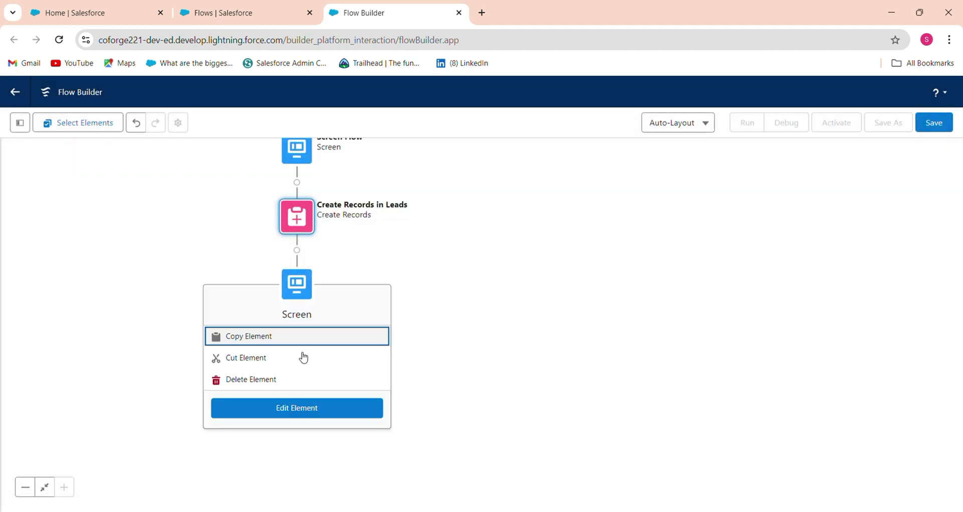
pyautogui.click(327, 410)
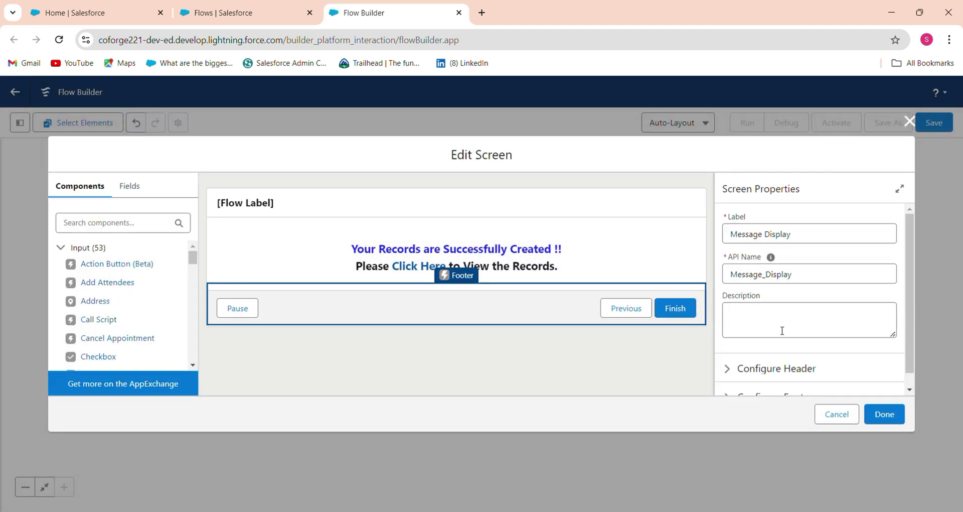
pyautogui.click(911, 390)
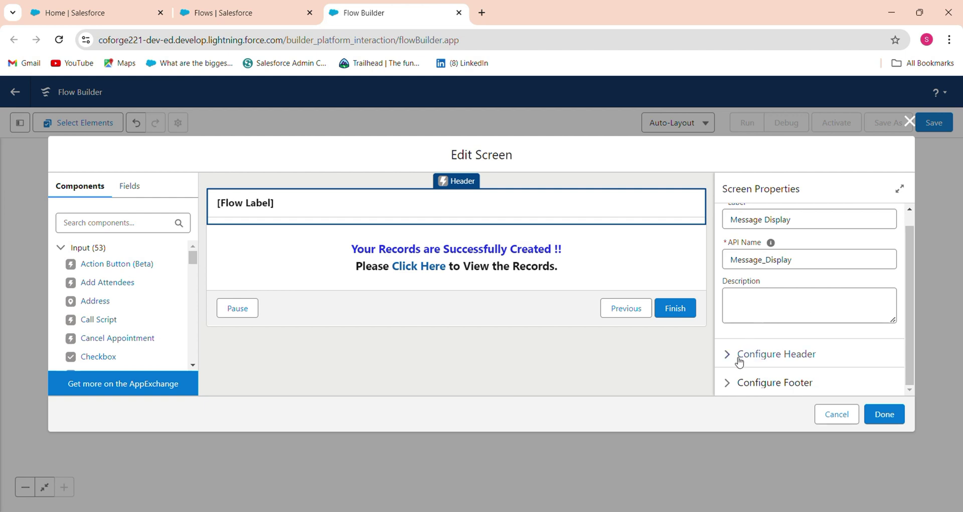
# - In Configure Footer, hide the Previous and Pause buttons and finish with Done
pyautogui.click(735, 392)
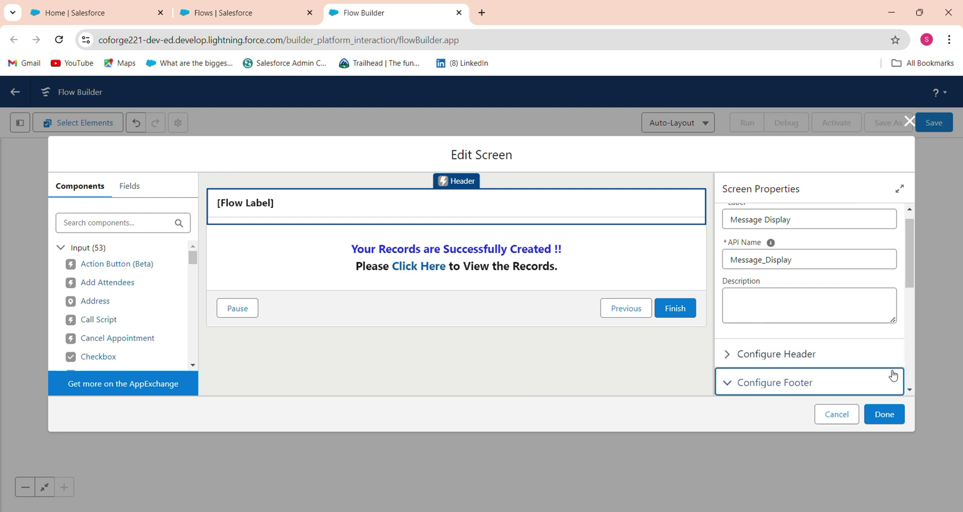
pyautogui.scroll(-3, 912, 382)
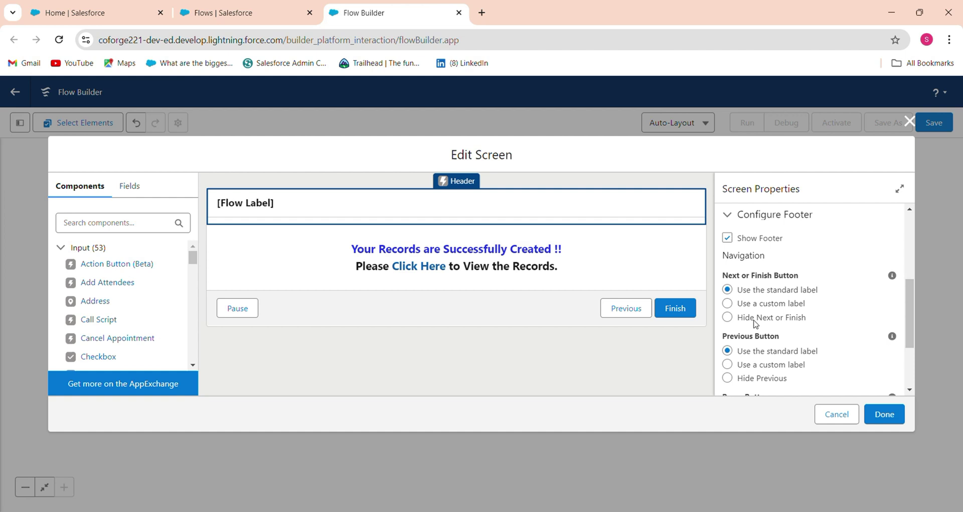
pyautogui.click(758, 379)
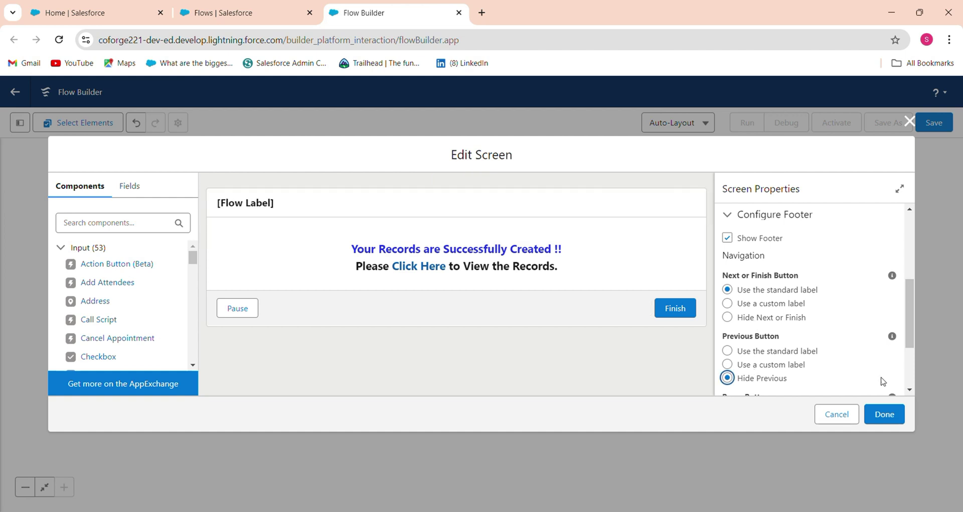
pyautogui.scroll(-2, 885, 386)
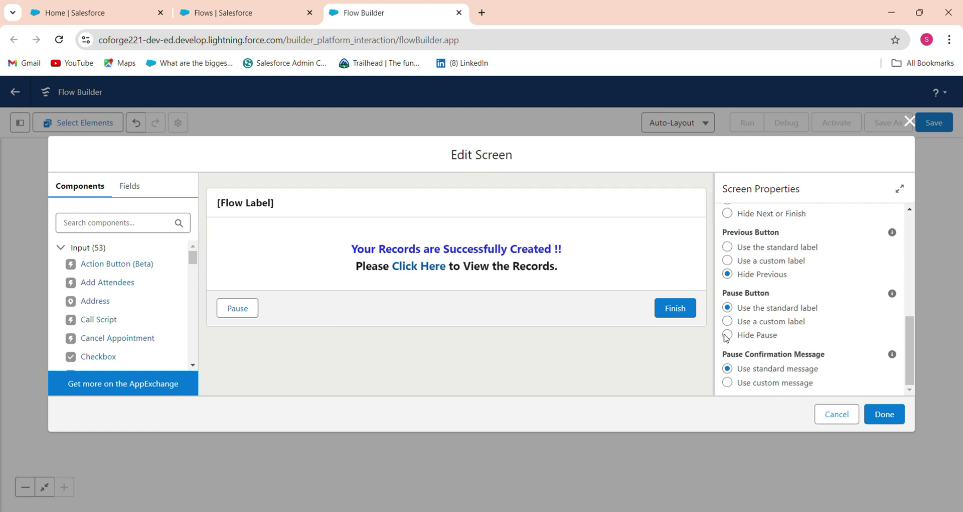
pyautogui.click(727, 335)
pyautogui.click(885, 414)
# - Save the flow with label 'Dynamic Link Records by Screen Flow' and activate it
pyautogui.click(931, 123)
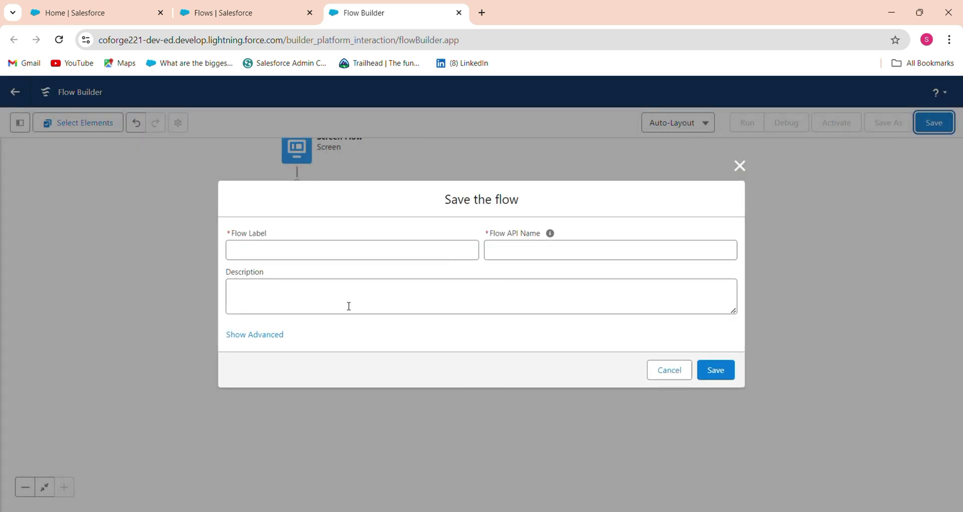
pyautogui.click(399, 251)
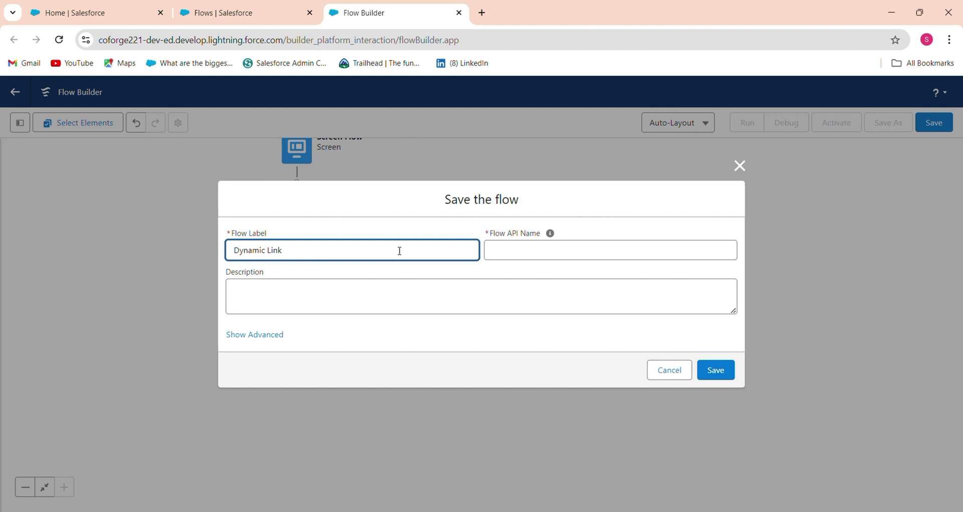
pyautogui.write('Records by Screen Flow')
pyautogui.press('Tab')
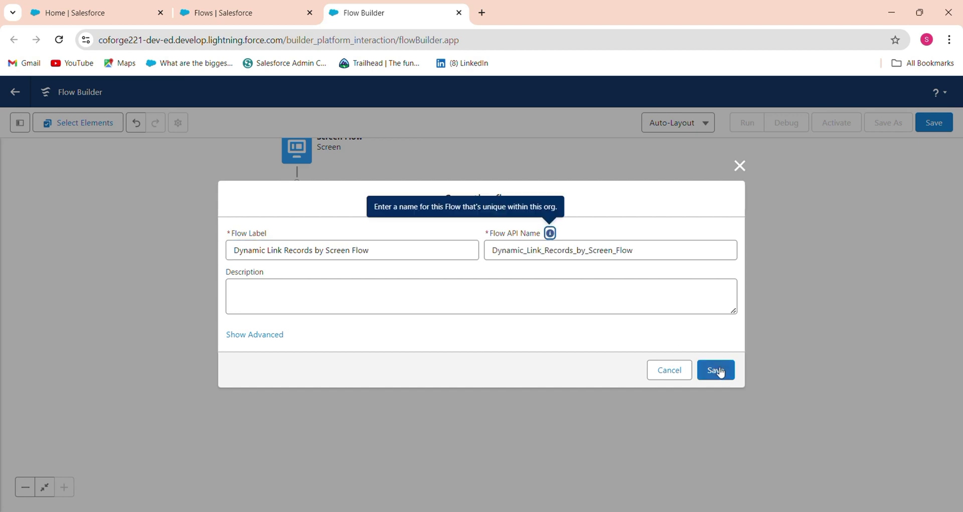
pyautogui.click(715, 370)
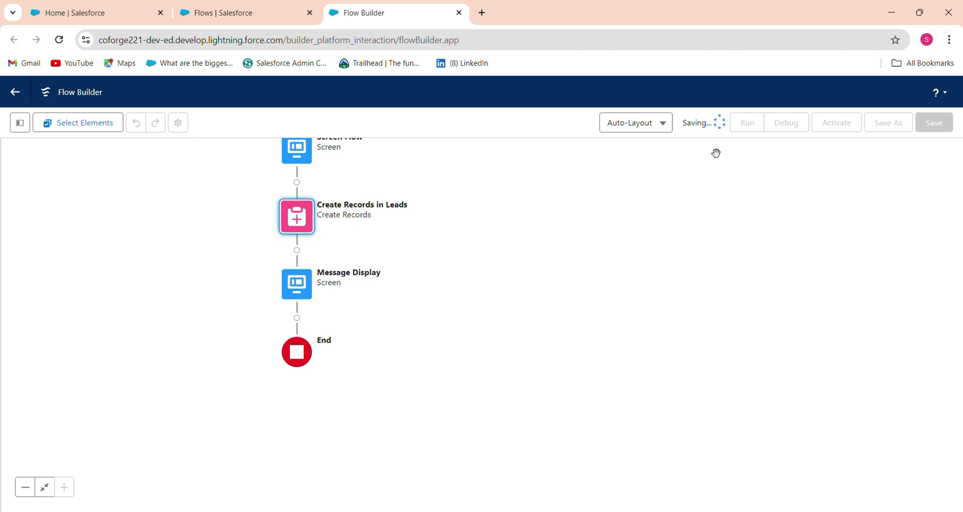
pyautogui.click(837, 125)
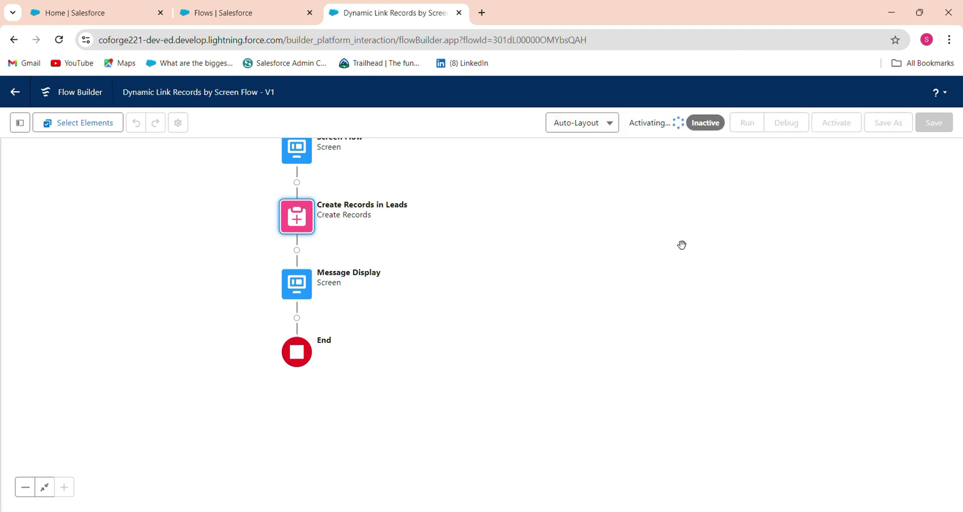
# - Edit the home page and drag a Flow component into the right column
pyautogui.click(67, 14)
pyautogui.click(94, 121)
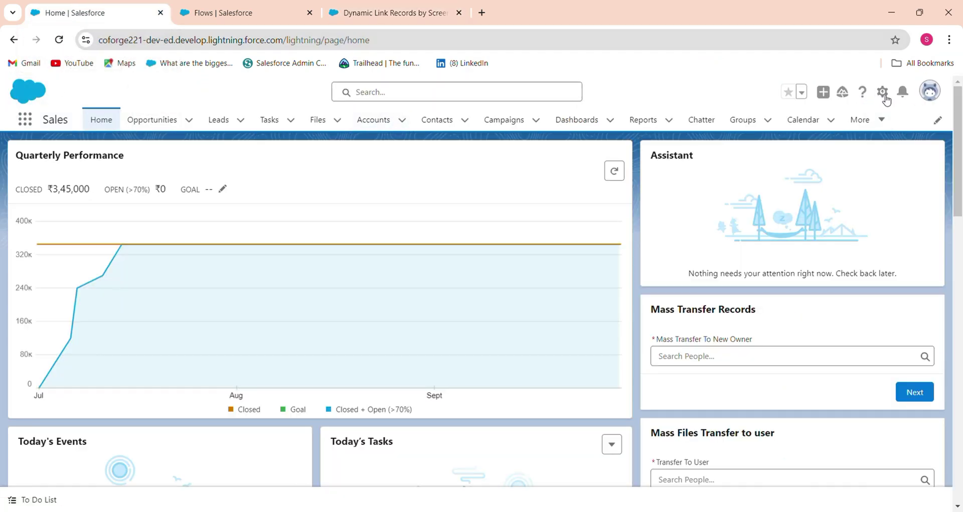
pyautogui.click(883, 92)
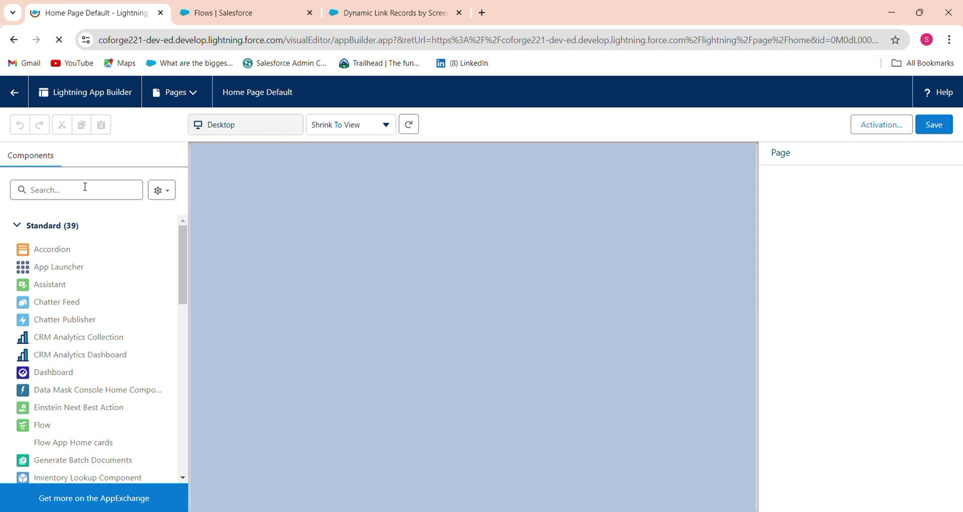
pyautogui.click(85, 187)
pyautogui.write('flow')
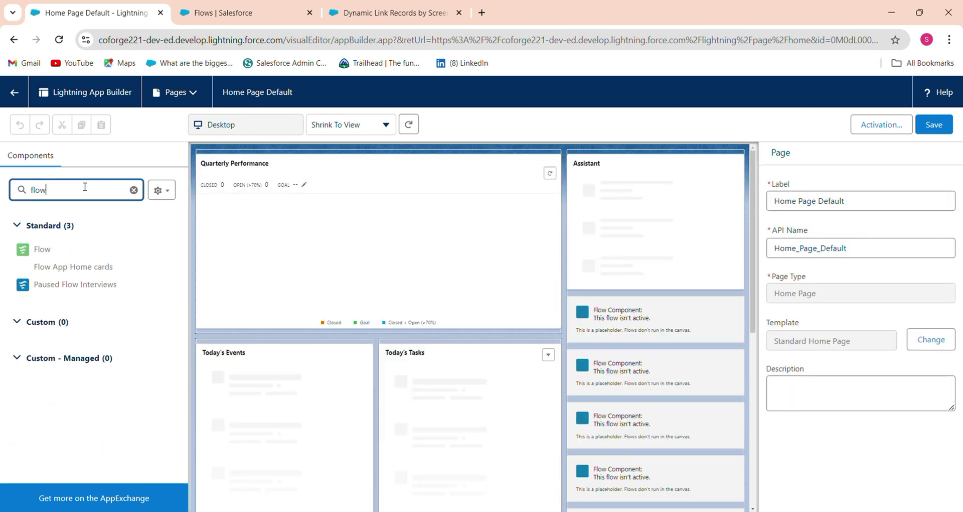
pyautogui.moveTo(66, 250); pyautogui.dragTo(622, 252)
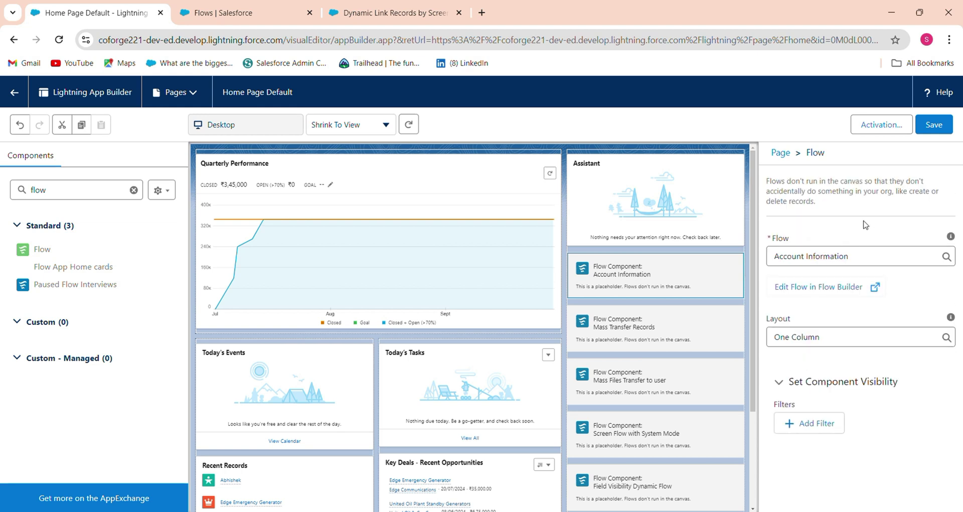
# - Set the component's flow to Dynamic Link Records by Screen Flow and save the page
pyautogui.click(863, 257)
pyautogui.hotkey('ctrl', 'a')
pyautogui.write('d')
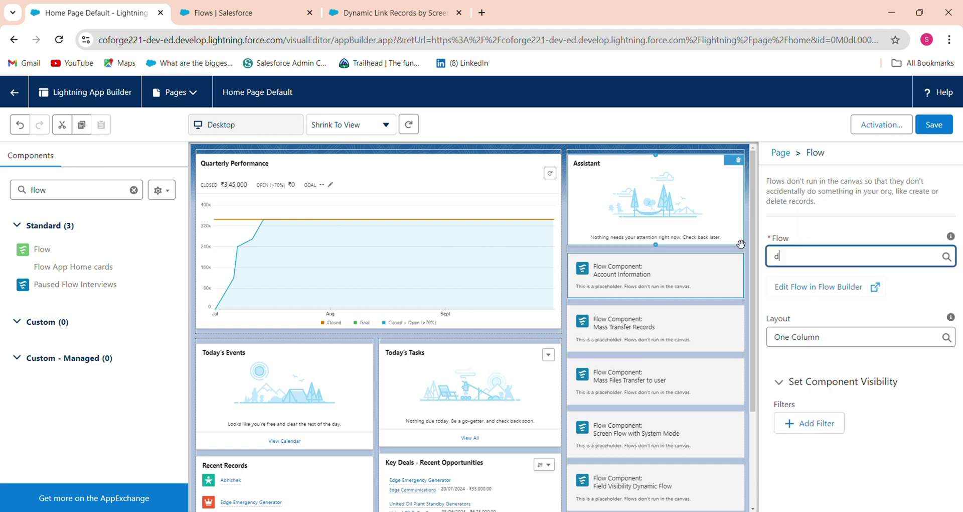
pyautogui.write('yn')
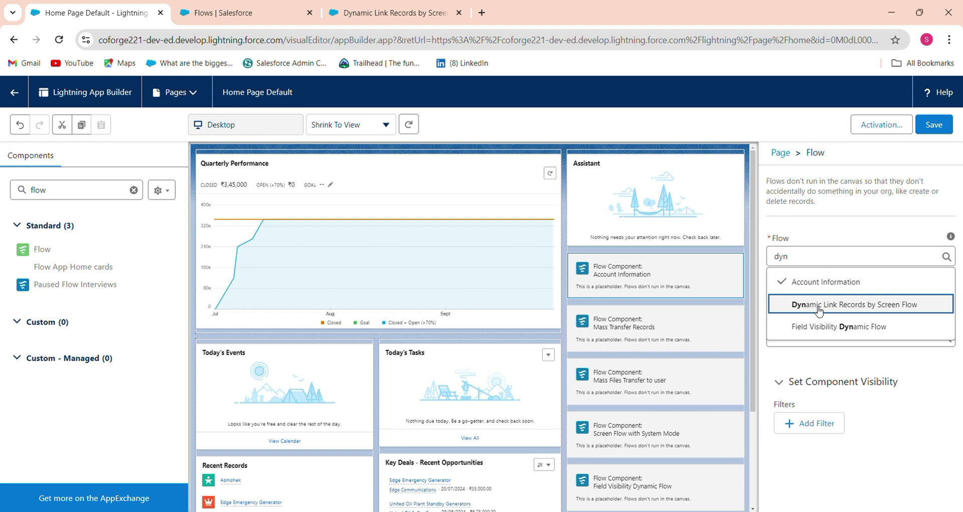
pyautogui.click(819, 304)
pyautogui.click(933, 124)
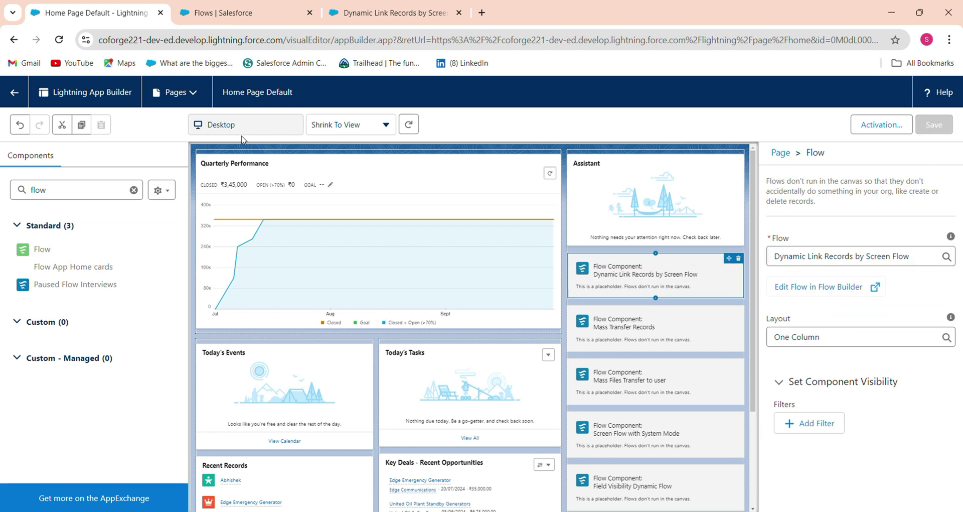
# - On the home page flow form, enter the lead's last name and company XYZ
pyautogui.click(10, 92)
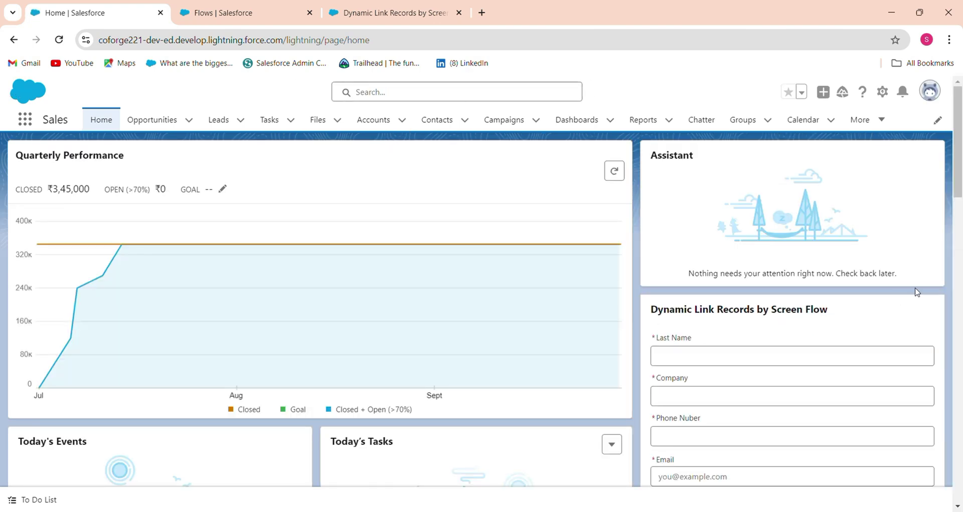
pyautogui.scroll(-10, 961, 220)
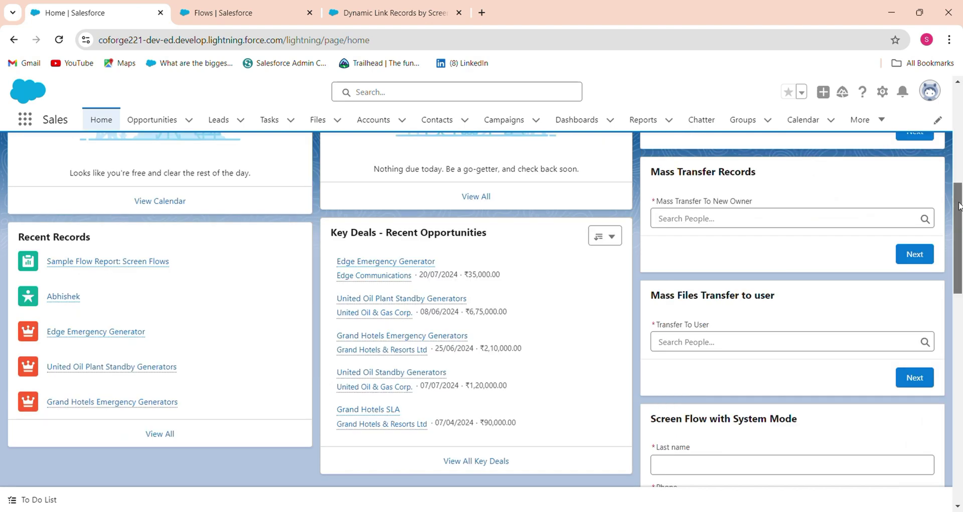
pyautogui.scroll(5, 962, 166)
pyautogui.scroll(2, 961, 166)
pyautogui.scroll(1, 630, 239)
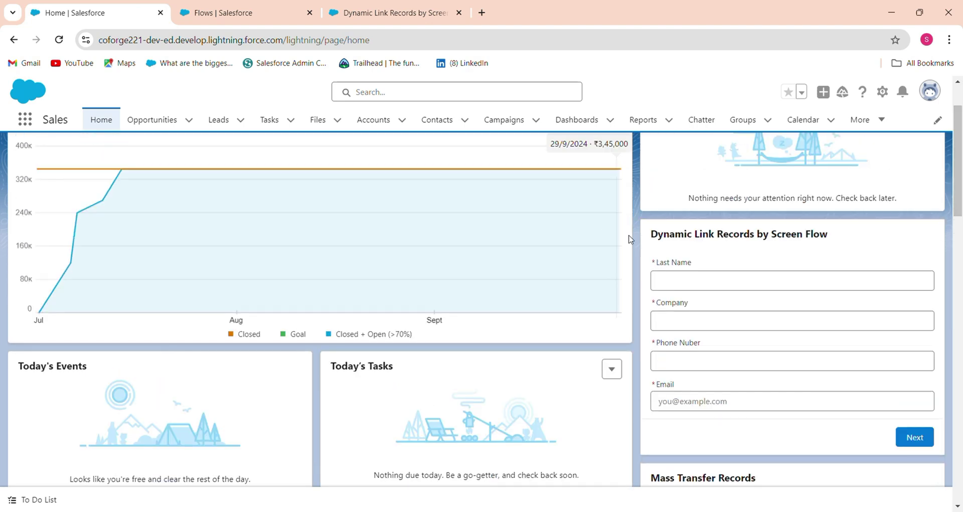
pyautogui.click(683, 279)
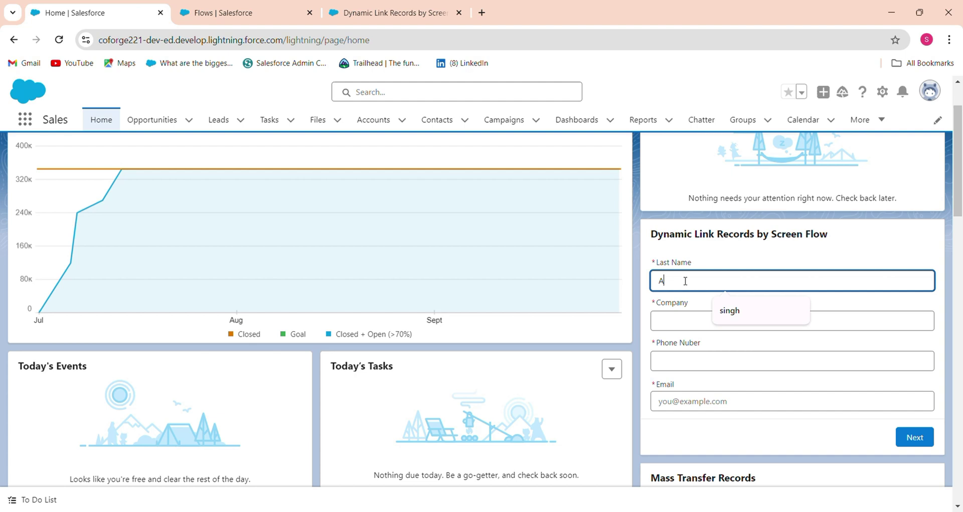
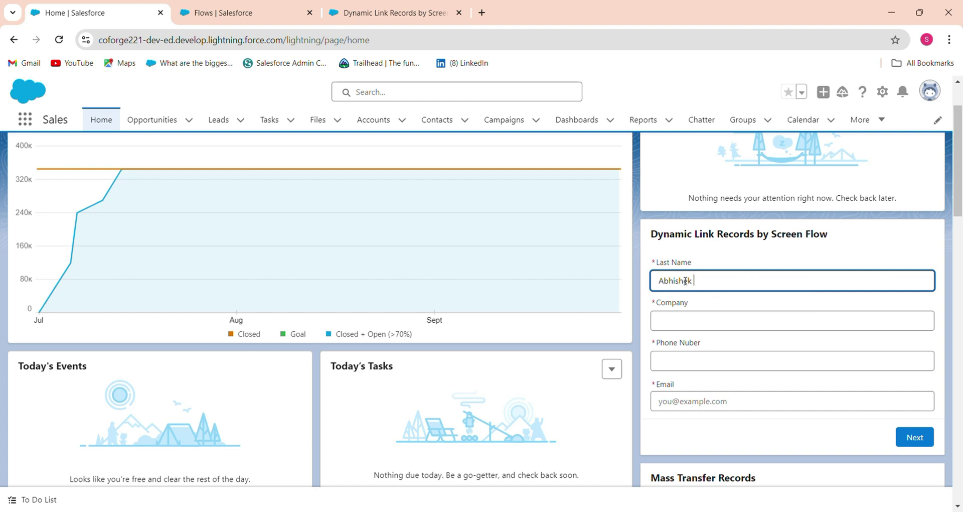
pyautogui.click(693, 322)
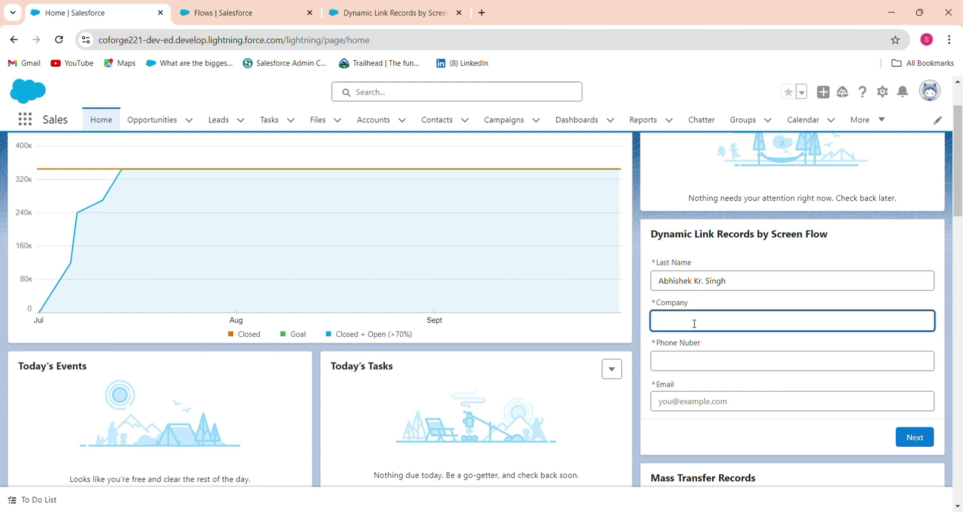
pyautogui.write('XYZ')
# - Fill in the lead's phone number and email address, then submit the form
pyautogui.click(690, 358)
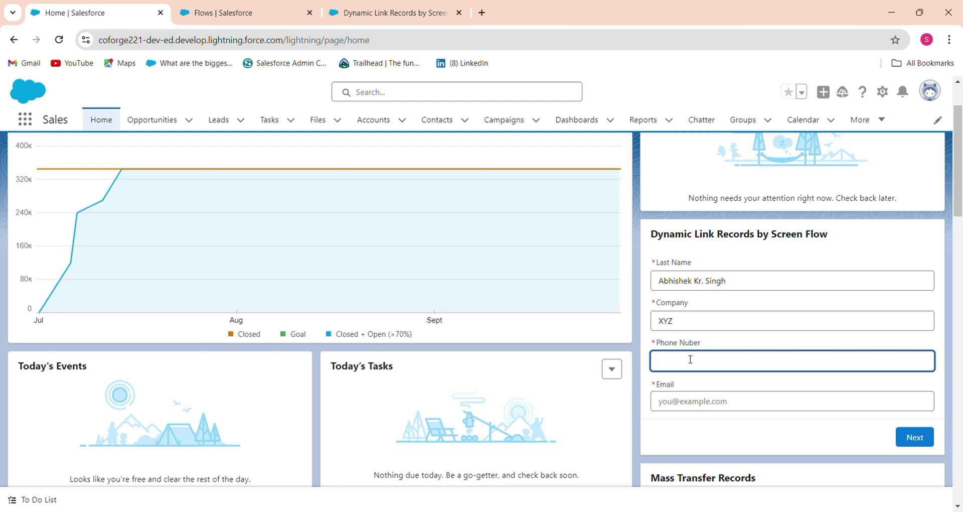
pyautogui.write('898689558')
pyautogui.click(684, 402)
pyautogui.write('abc@')
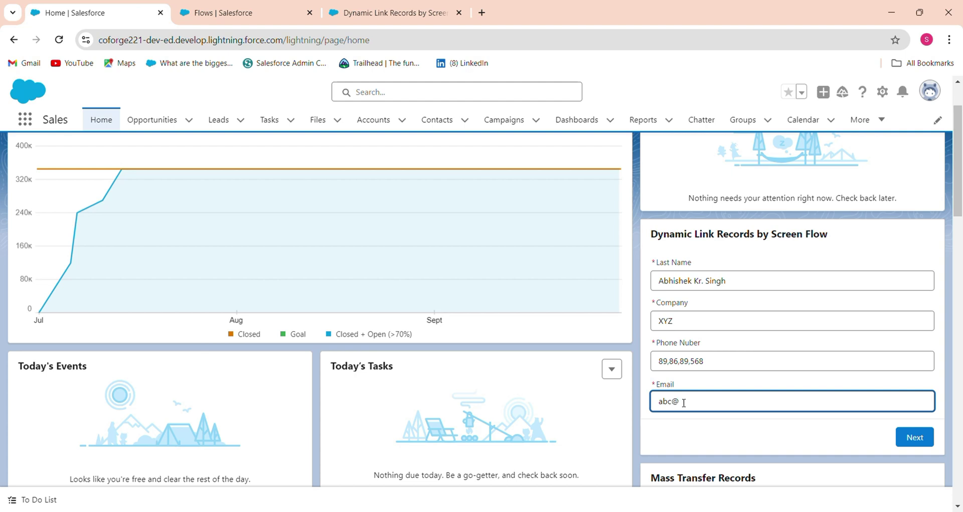
pyautogui.write('gmail.com')
pyautogui.click(749, 423)
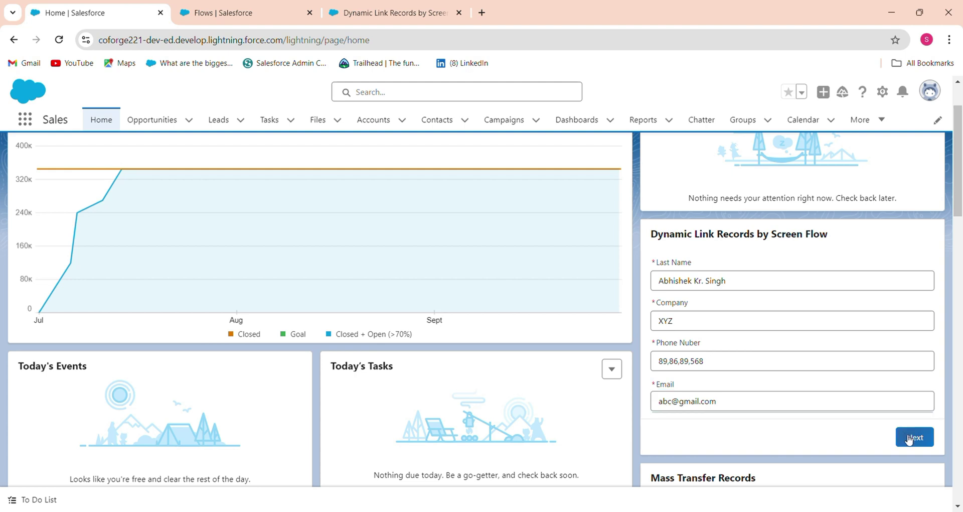
pyautogui.click(909, 438)
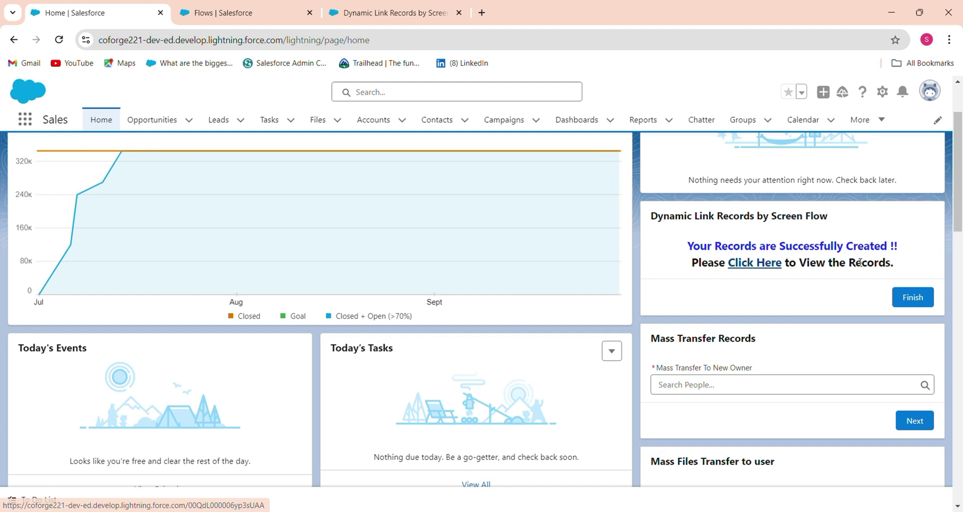
# - Open the new Lead via the Click Here link and view its Details tab
pyautogui.click(753, 263)
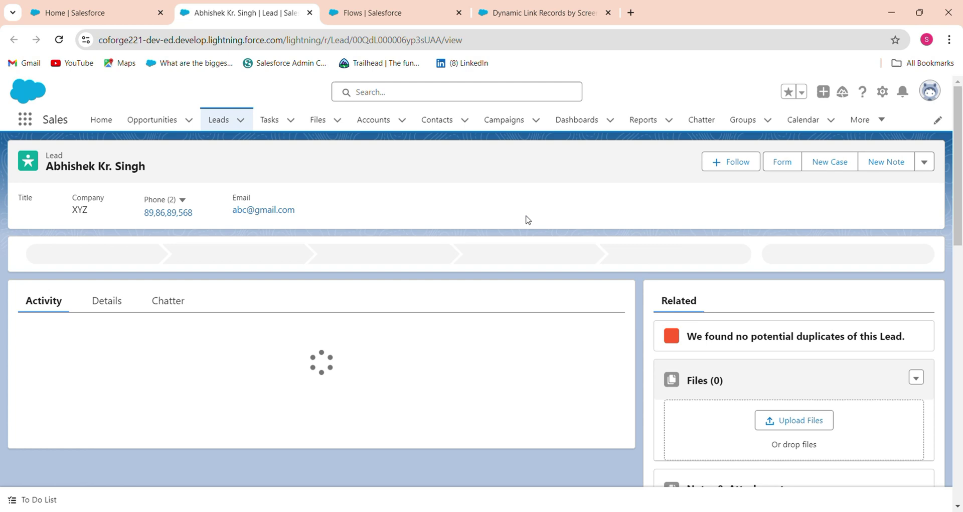
pyautogui.click(103, 301)
pyautogui.moveTo(961, 221); pyautogui.dragTo(960, 383)
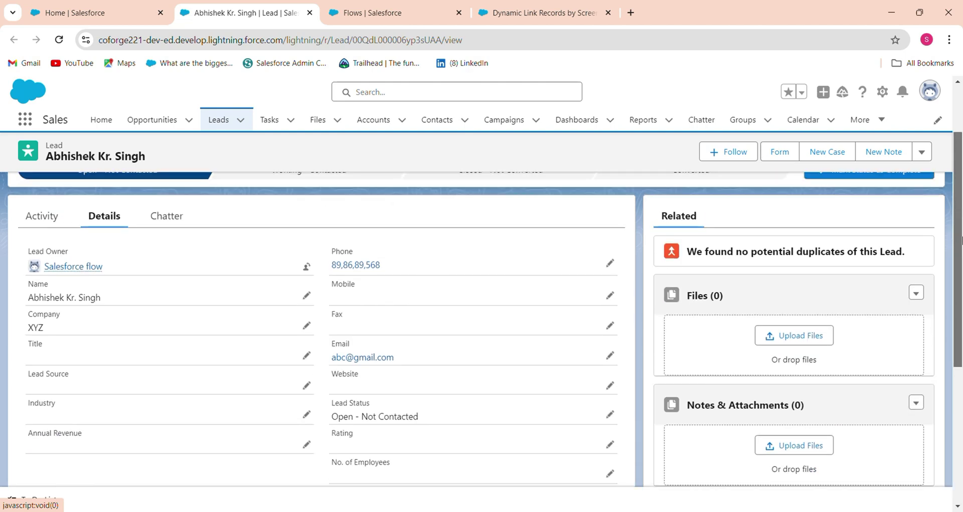